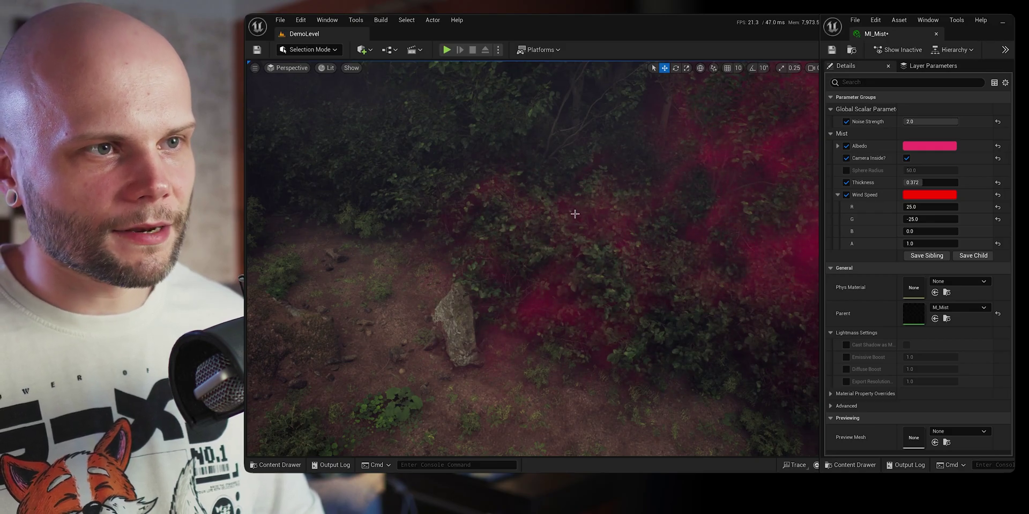
pyautogui.moveTo(575, 214); pyautogui.dragTo(686, 225, button='right')
pyautogui.press('w')
pyautogui.moveTo(532, 258); pyautogui.dragTo(574, 185, button='right')
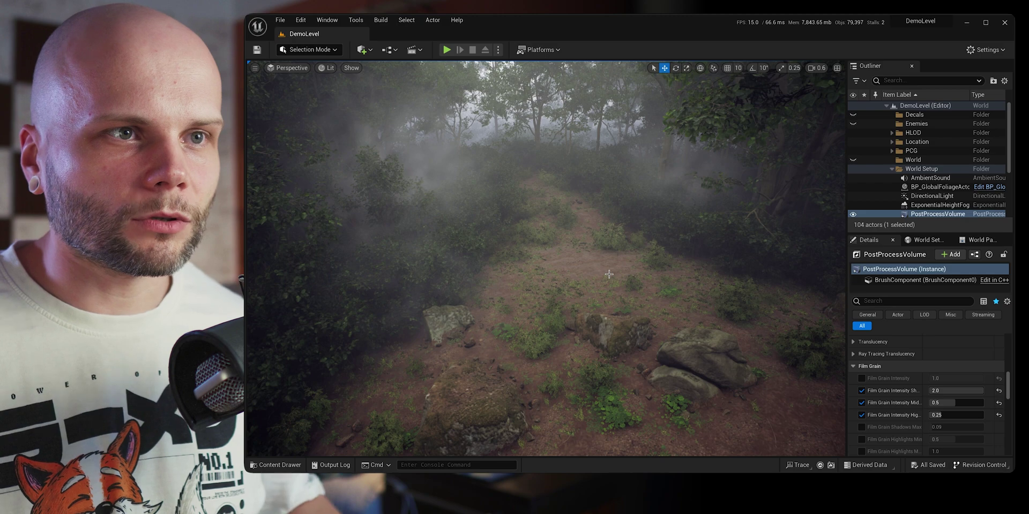
# Step: Move the mist sphere in the bushes beside the forest path onto the path and back to its original spot
pyautogui.click(432, 204)
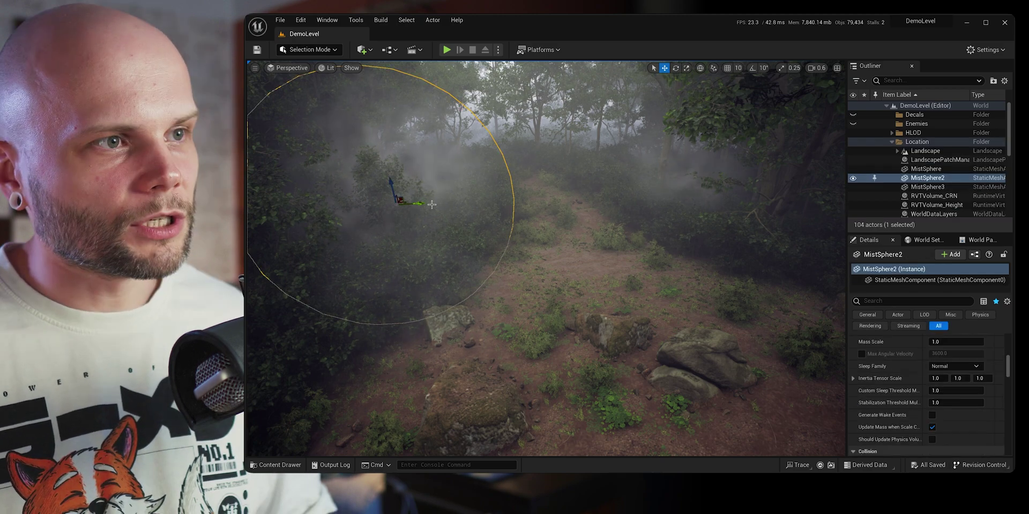
pyautogui.moveTo(418, 206); pyautogui.dragTo(536, 202)
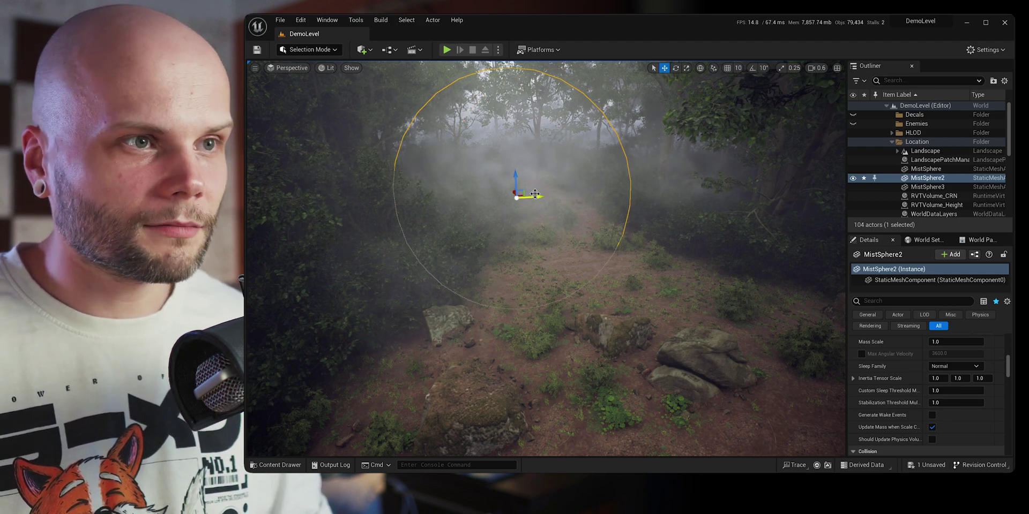
pyautogui.moveTo(535, 193); pyautogui.dragTo(447, 211)
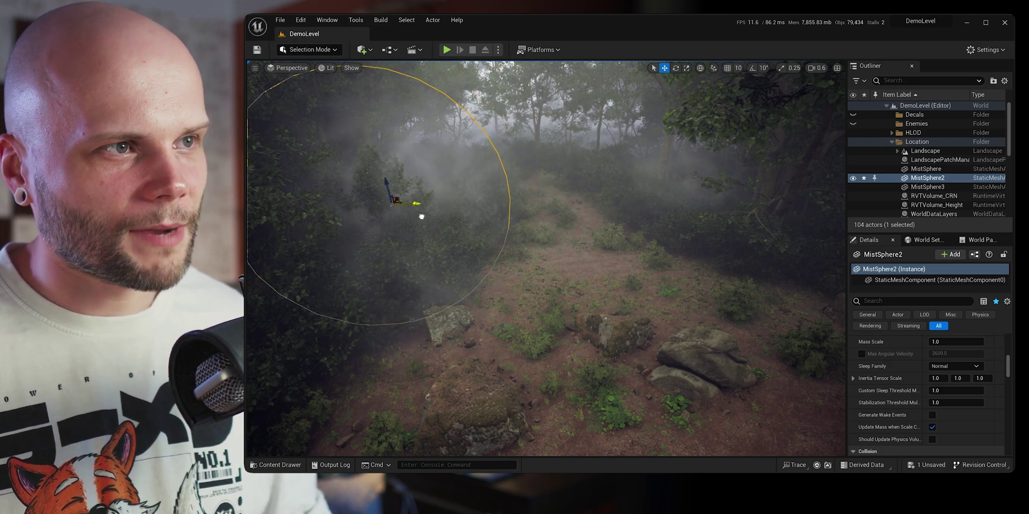
# Step: Duplicate the nearer mist sphere and move the copy across the path to the bushes behind the large rocks
pyautogui.click(436, 294)
pyautogui.hotkey('ctrl', 'd')
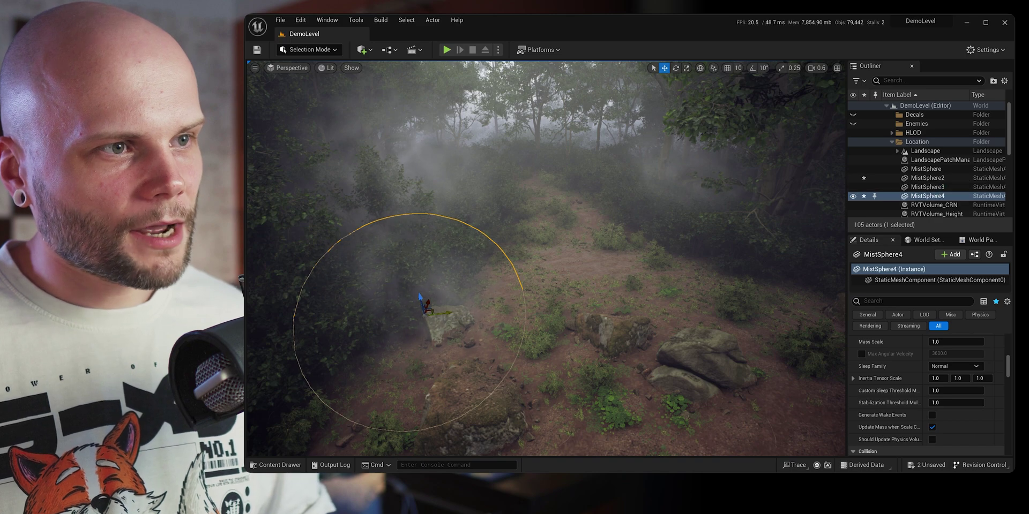
pyautogui.moveTo(445, 313); pyautogui.dragTo(760, 261)
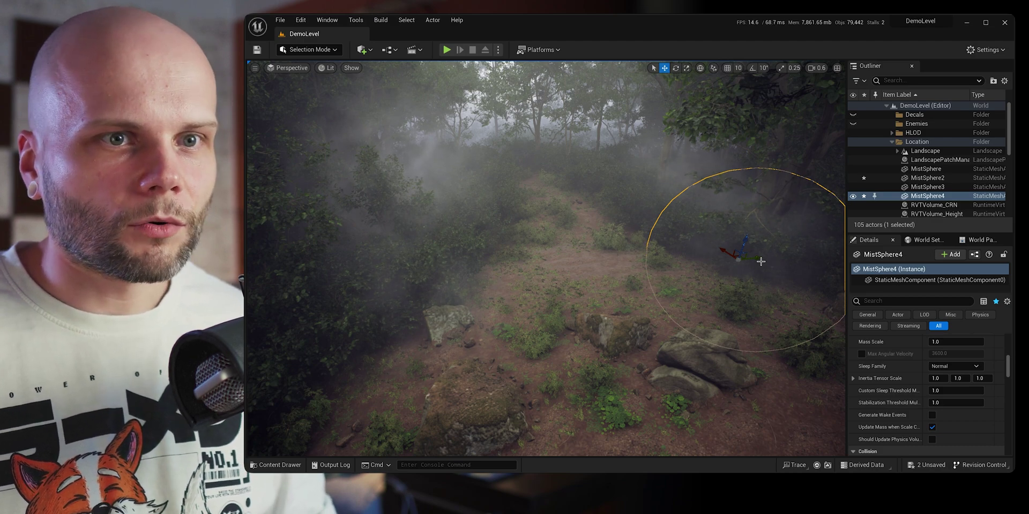
pyautogui.press('Escape')
pyautogui.click(747, 270)
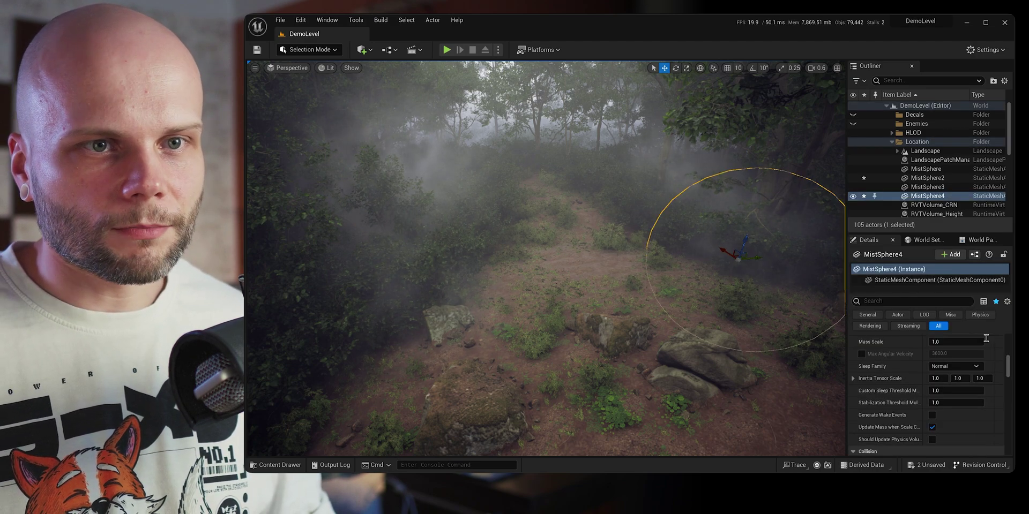
# Step: Open the duplicated sphere's MI_Mist material instance and arrange its editor as a narrow window beside the level viewport
pyautogui.scroll(-5, 1007, 360)
pyautogui.scroll(5, 1008, 360)
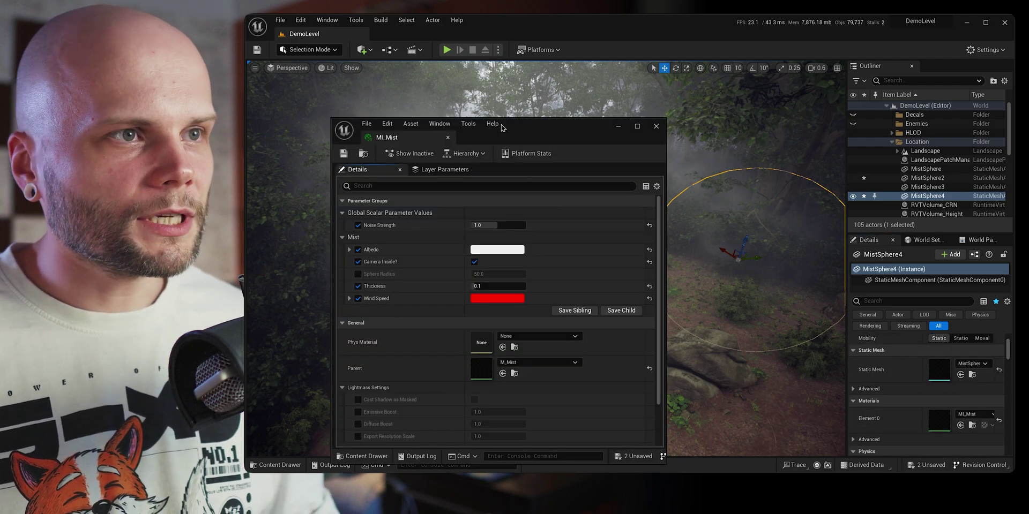
pyautogui.moveTo(503, 128); pyautogui.dragTo(1012, 113)
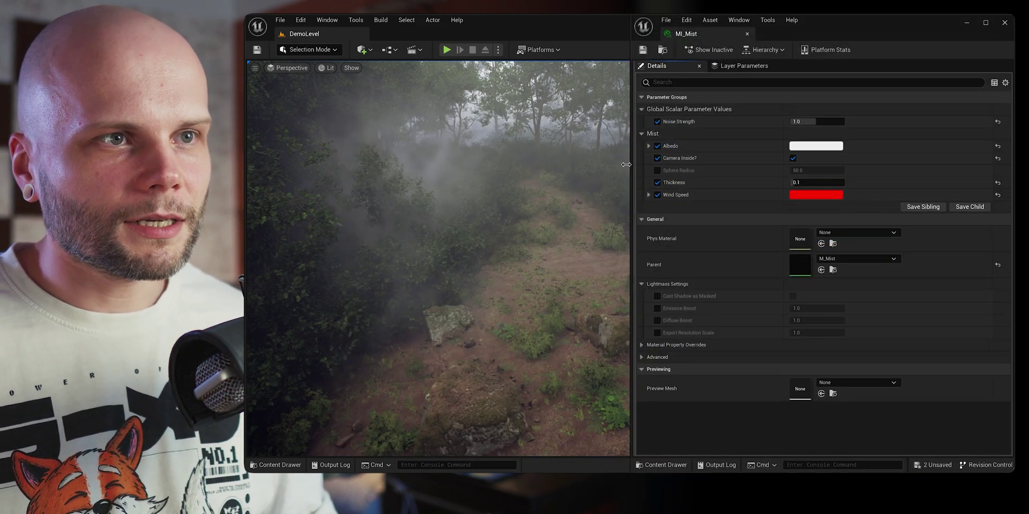
pyautogui.moveTo(626, 164); pyautogui.dragTo(818, 166)
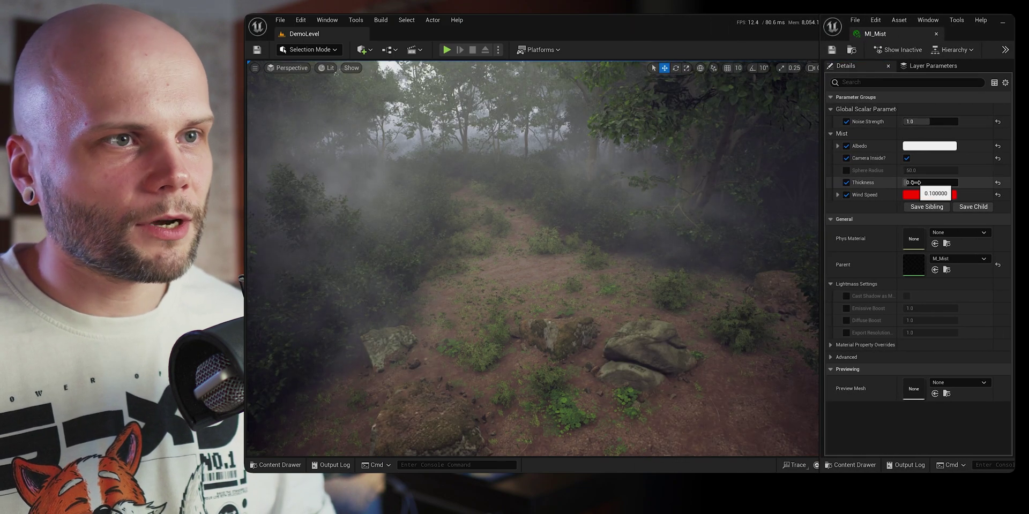
# Step: Set the mist's Thickness to 0.372 and its Albedo to a pinkish red with R 0.873, G 0.039 and B 0.140
pyautogui.moveTo(914, 183); pyautogui.dragTo(946, 183)
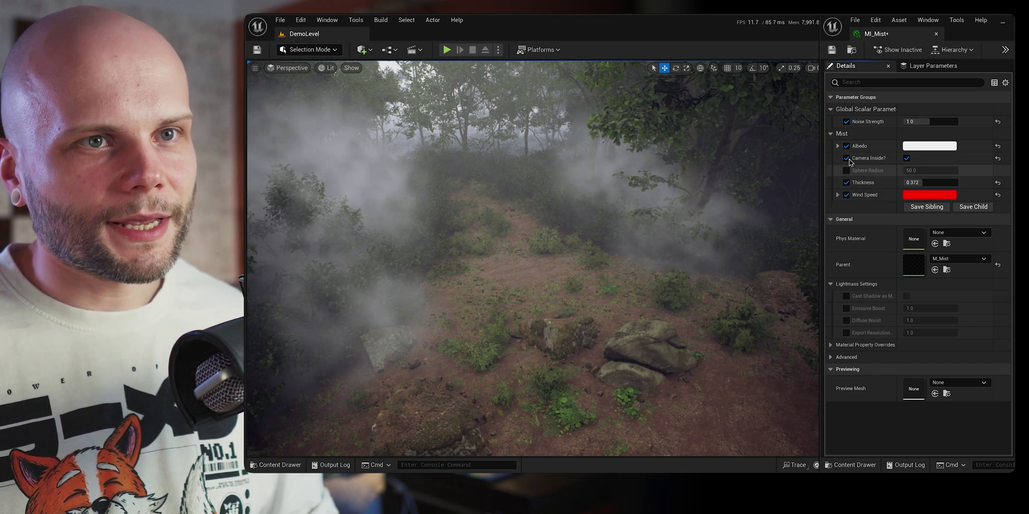
pyautogui.click(926, 147)
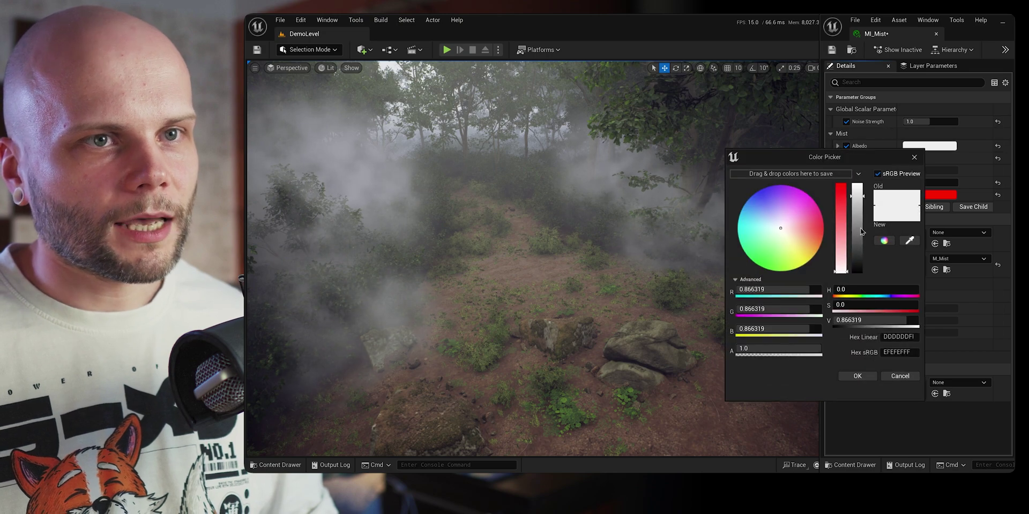
pyautogui.moveTo(863, 232); pyautogui.dragTo(858, 279)
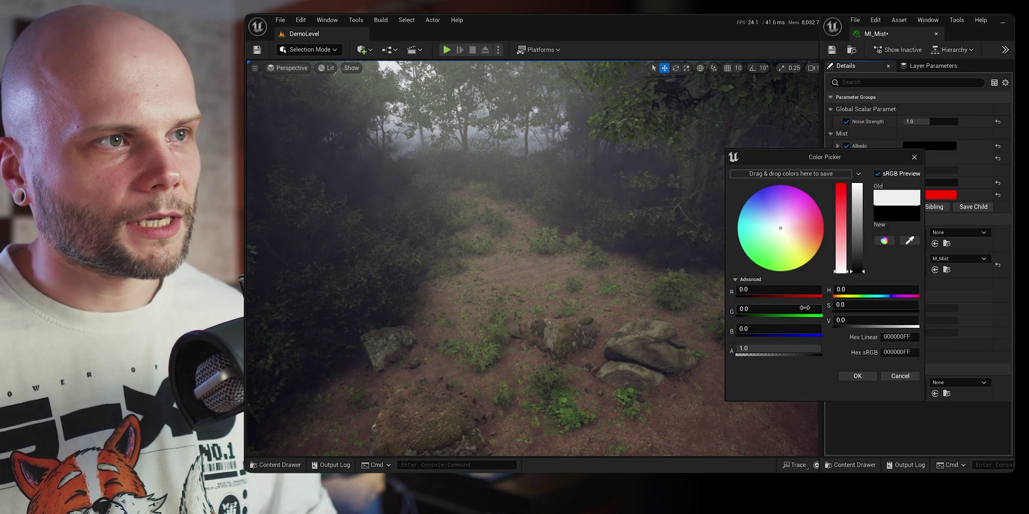
pyautogui.moveTo(805, 209); pyautogui.dragTo(858, 196)
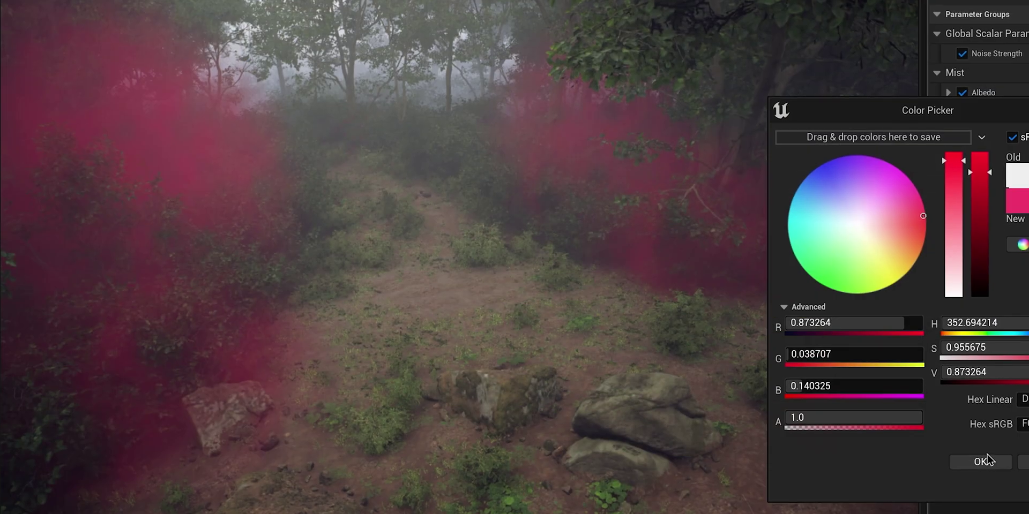
pyautogui.click(984, 461)
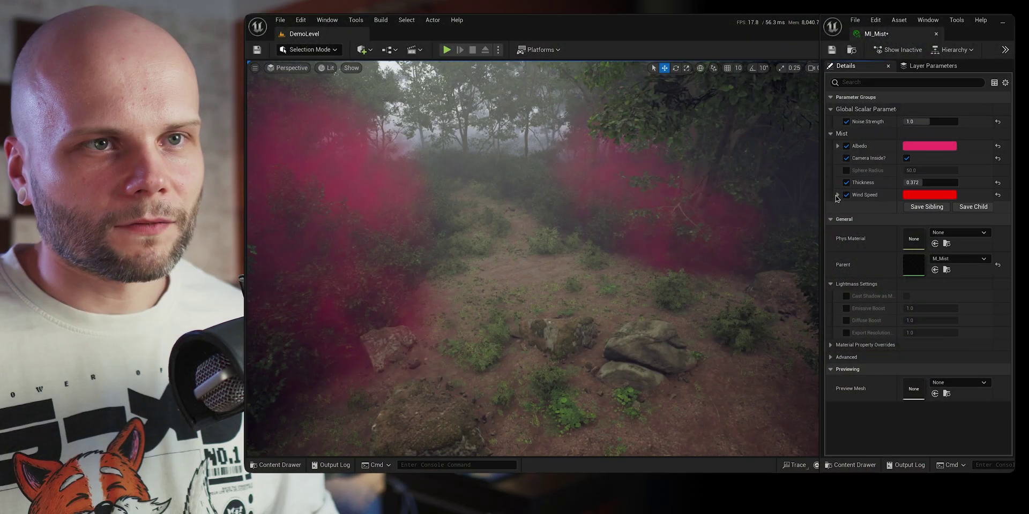
# Step: Expand the mist's Wind Speed parameter and set its R value to 50
pyautogui.click(961, 166)
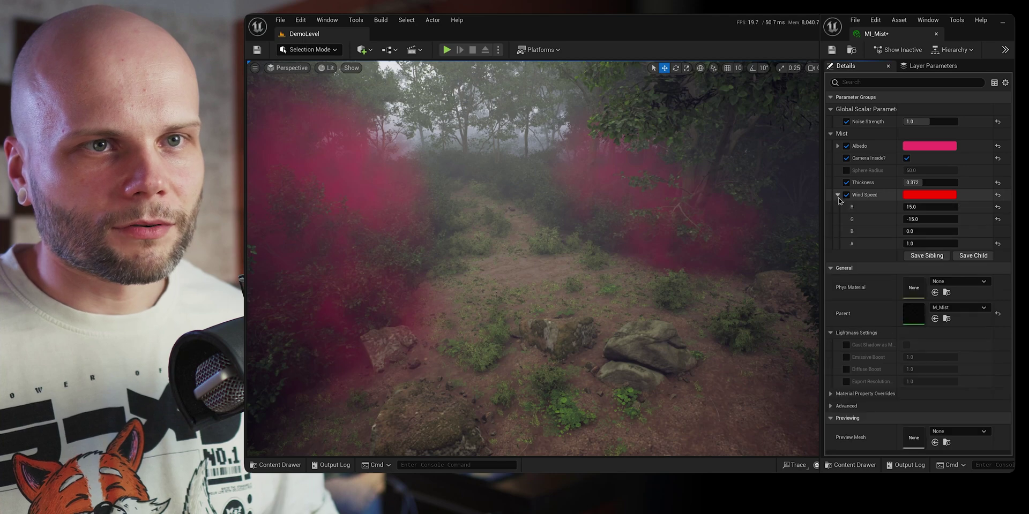
pyautogui.click(929, 207)
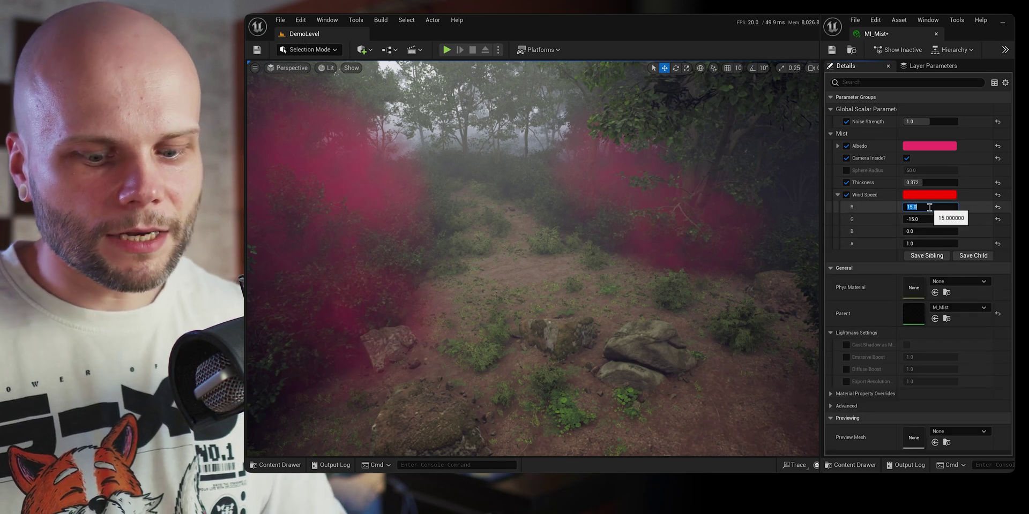
pyautogui.write('50')
pyautogui.press('Return')
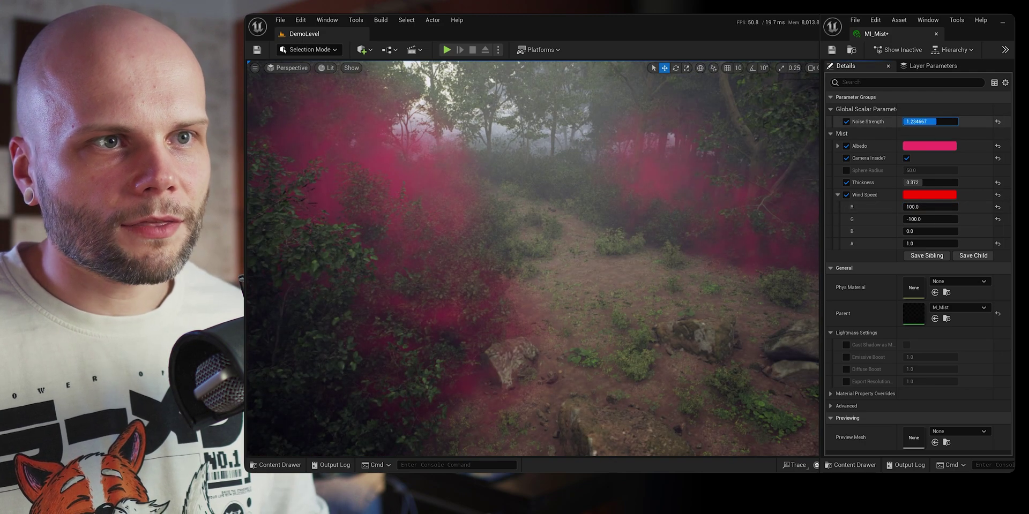
# Step: Set the mist's Noise Strength to 2.0 and the G value of its Wind Speed to -25
pyautogui.moveTo(935, 121); pyautogui.dragTo(954, 122)
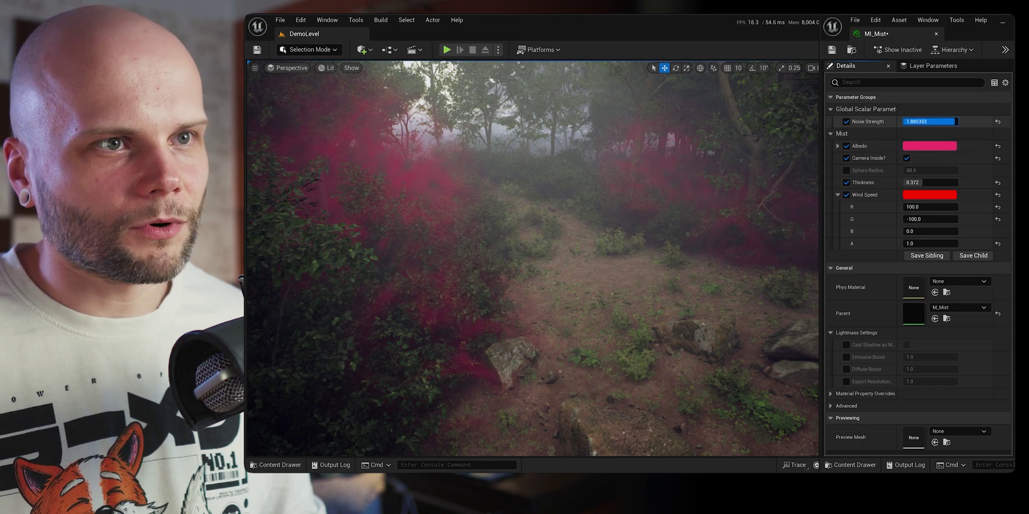
pyautogui.moveTo(688, 252); pyautogui.dragTo(717, 245, button='right')
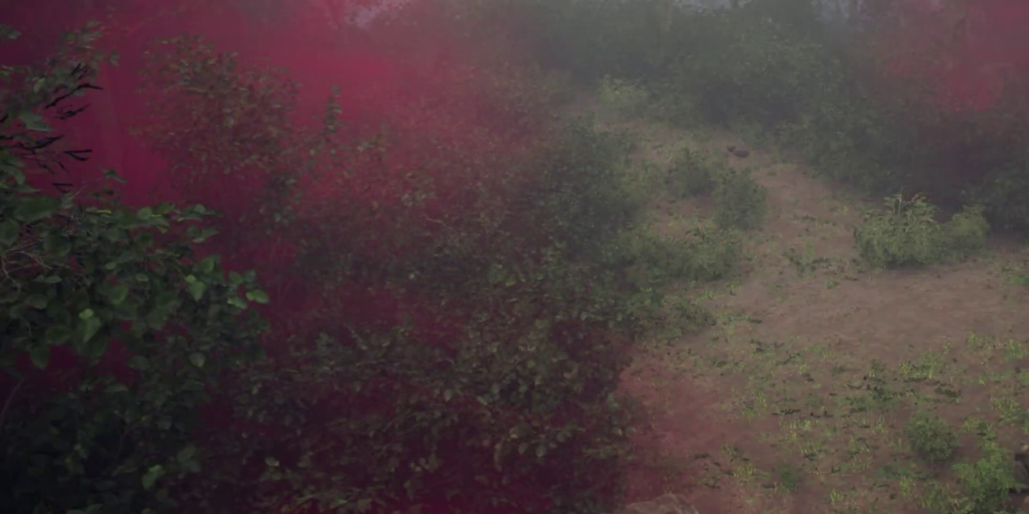
pyautogui.click(931, 218)
pyautogui.write('-25')
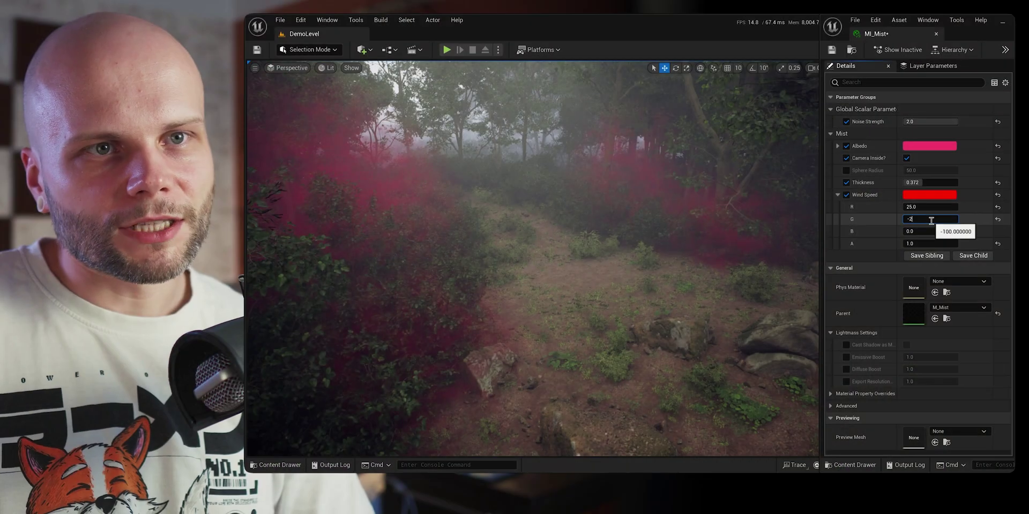
pyautogui.press('Return')
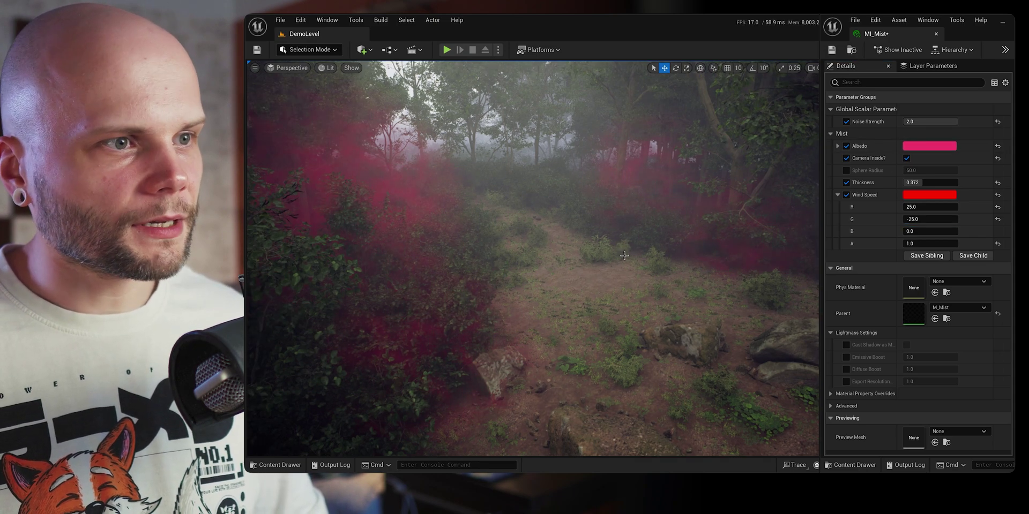
# Step: Display the level in the Shader Complexity view mode and examine the rendering cost of the mist spheres
pyautogui.moveTo(624, 256); pyautogui.dragTo(330, 370, button='right')
pyautogui.moveTo(564, 270); pyautogui.dragTo(573, 277, button='right')
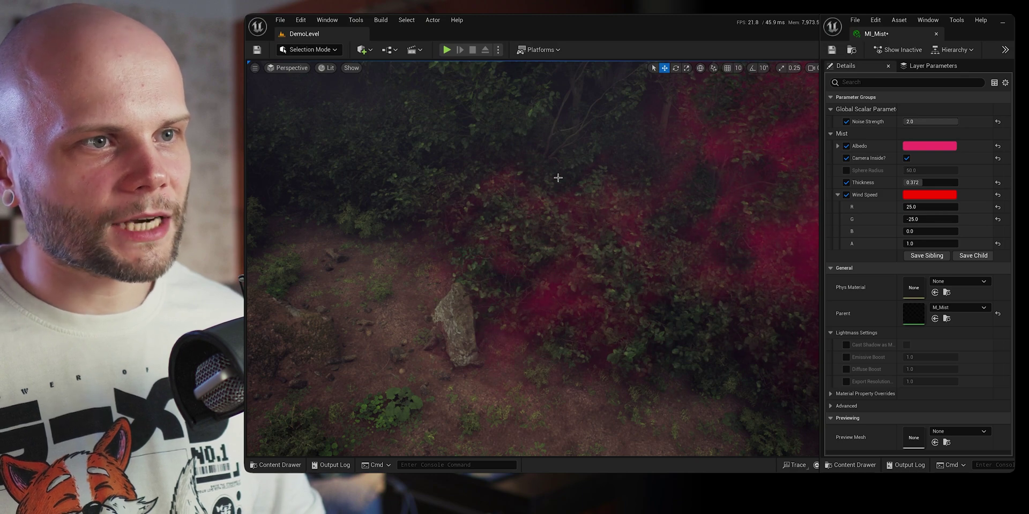
pyautogui.moveTo(575, 214)
pyautogui.mouseDown(button='right')
pyautogui.moveTo(509, 182)
pyautogui.moveTo(563, 178)
pyautogui.moveTo(576, 206)
pyautogui.moveTo(611, 203)
pyautogui.moveTo(632, 145)
pyautogui.moveTo(584, 200)
pyautogui.moveTo(568, 201)
pyautogui.mouseUp(button='right')
pyautogui.press('s')
pyautogui.moveTo(568, 314); pyautogui.dragTo(626, 260, button='right')
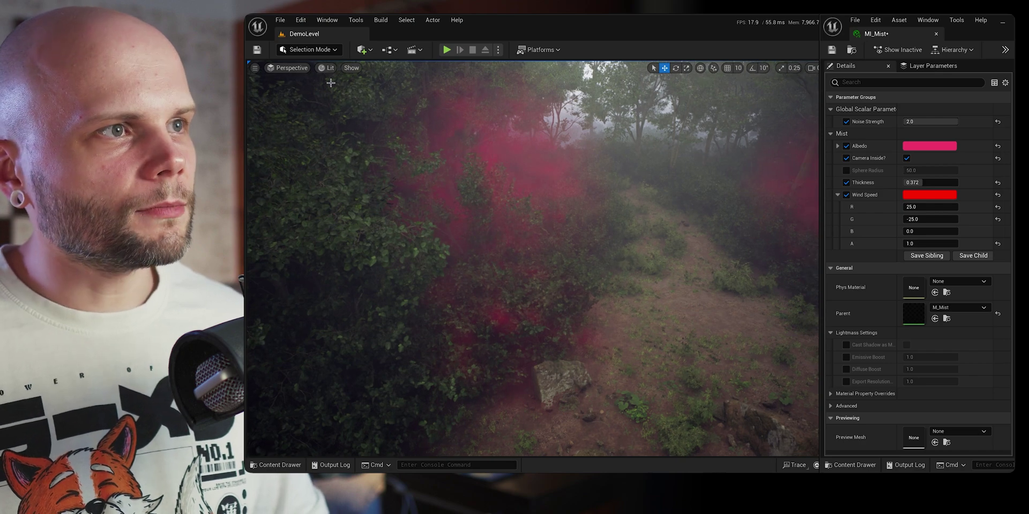
pyautogui.click(329, 68)
pyautogui.moveTo(396, 179)
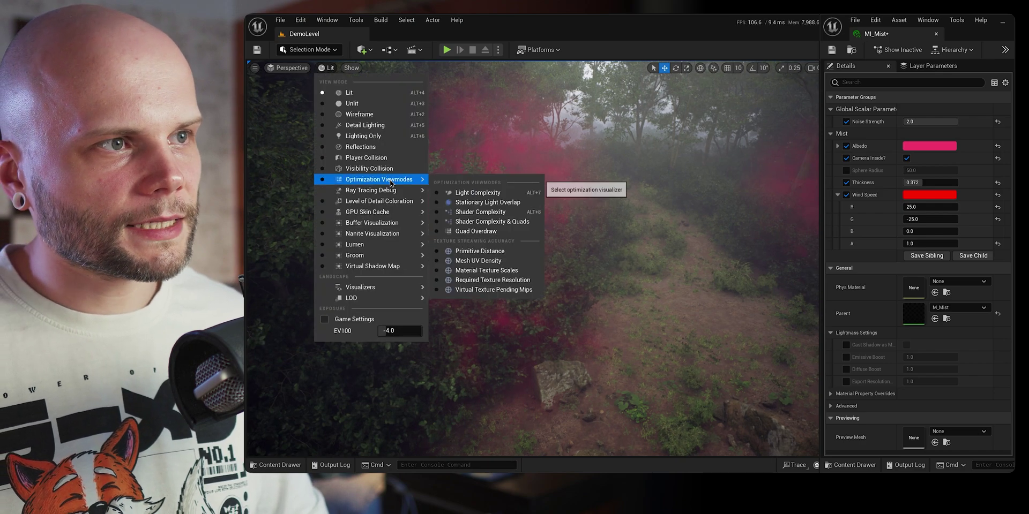
pyautogui.click(479, 213)
pyautogui.moveTo(545, 257); pyautogui.dragTo(546, 259, button='right')
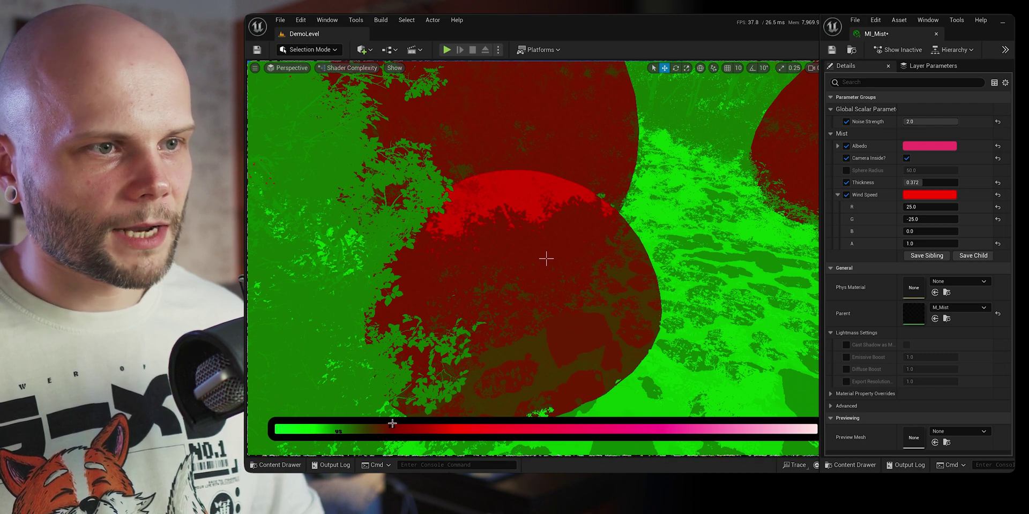
pyautogui.moveTo(546, 258); pyautogui.dragTo(546, 258, button='right')
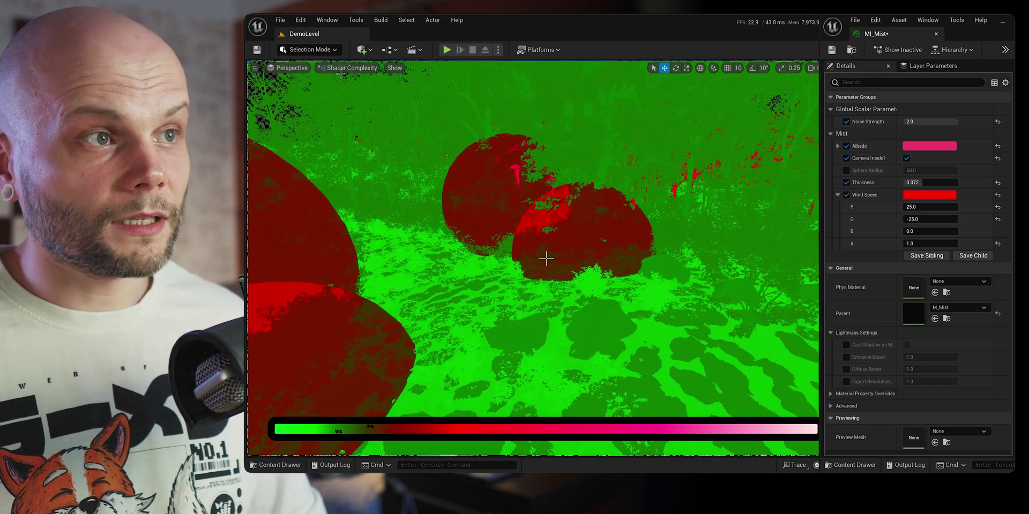
# Step: Return the viewport to the Lit view mode and look over the coloured mist along the path
pyautogui.click(350, 68)
pyautogui.click(352, 91)
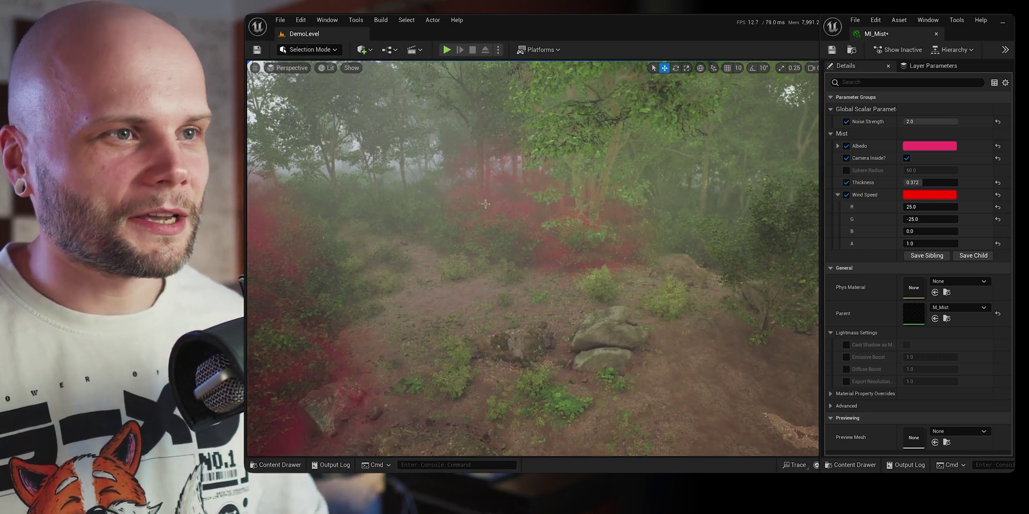
pyautogui.moveTo(533, 259); pyautogui.dragTo(402, 247, button='right')
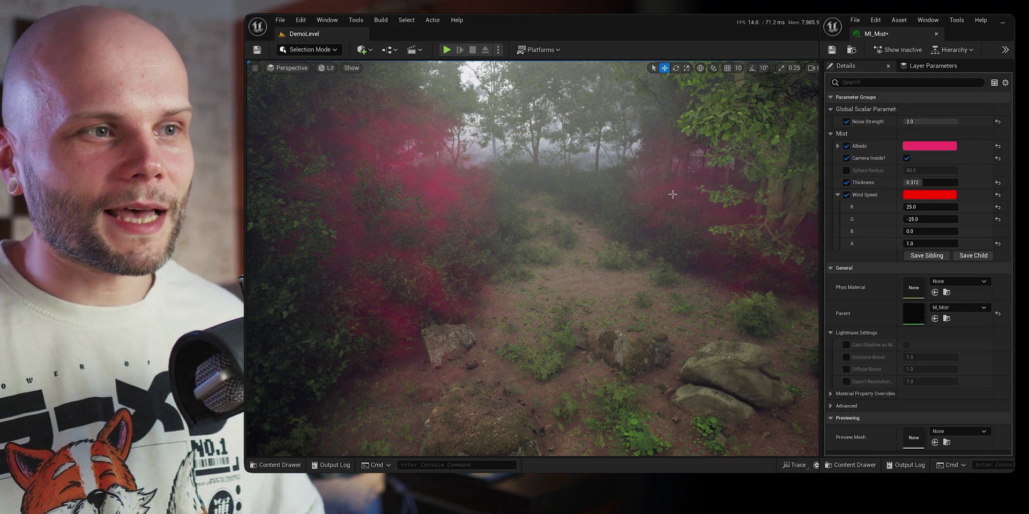
pyautogui.moveTo(530, 213); pyautogui.dragTo(595, 214, button='right')
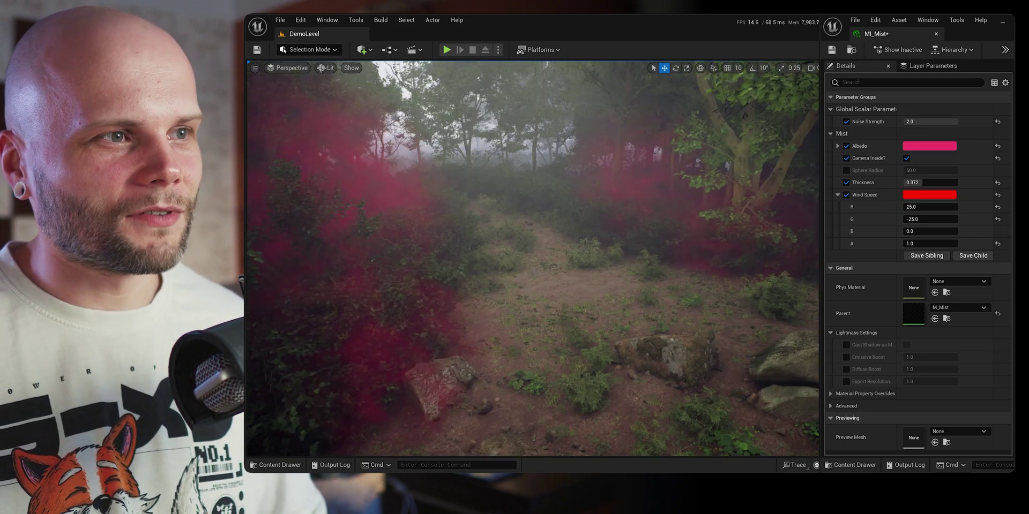
# Step: Switch the viewport to Shader Complexity once more to check the cost of the overlapping mist spheres
pyautogui.click(327, 68)
pyautogui.moveTo(386, 172)
pyautogui.click(477, 215)
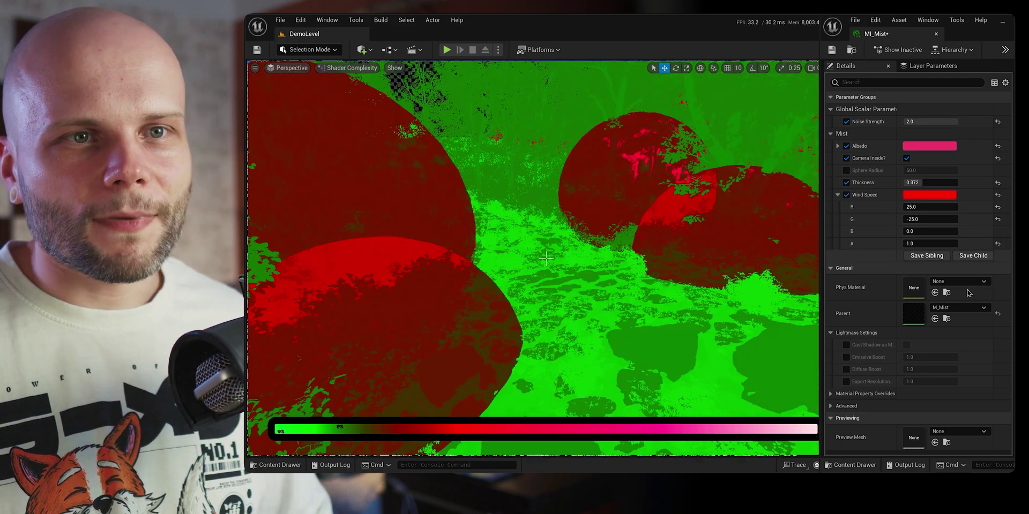
# Step: Open the parent material M_Mist, close the MI_Mist editor and examine the material's complete node graph
pyautogui.doubleClick(914, 314)
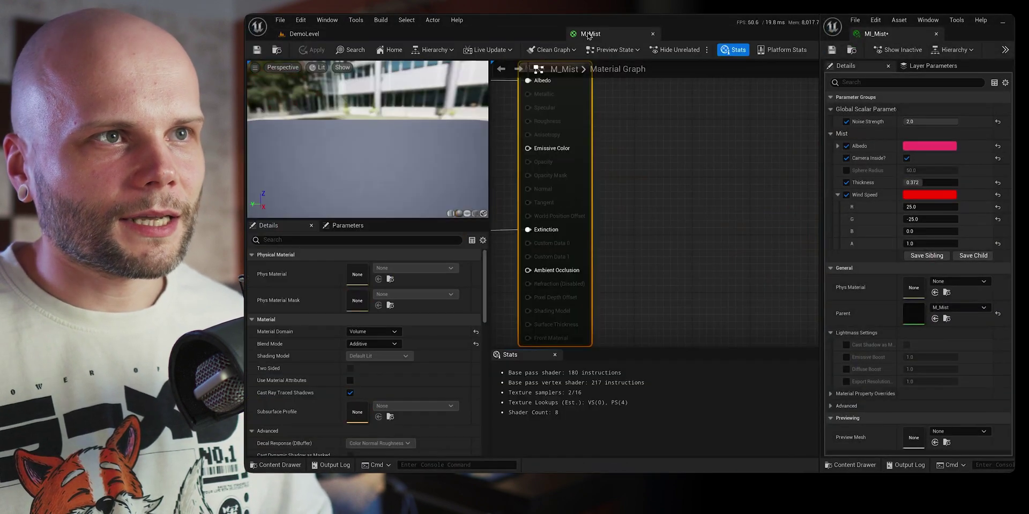
pyautogui.click(588, 36)
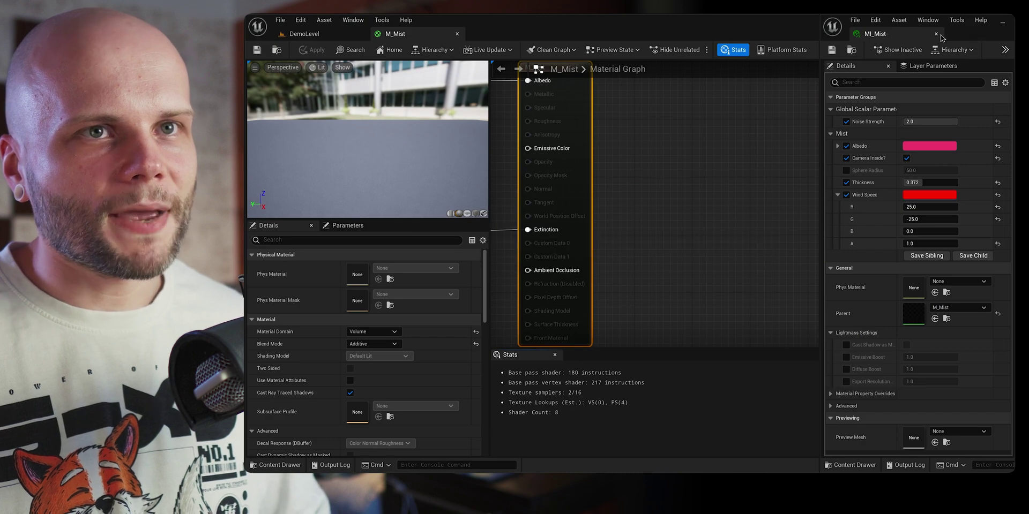
pyautogui.moveTo(544, 189); pyautogui.dragTo(957, 173, button='right')
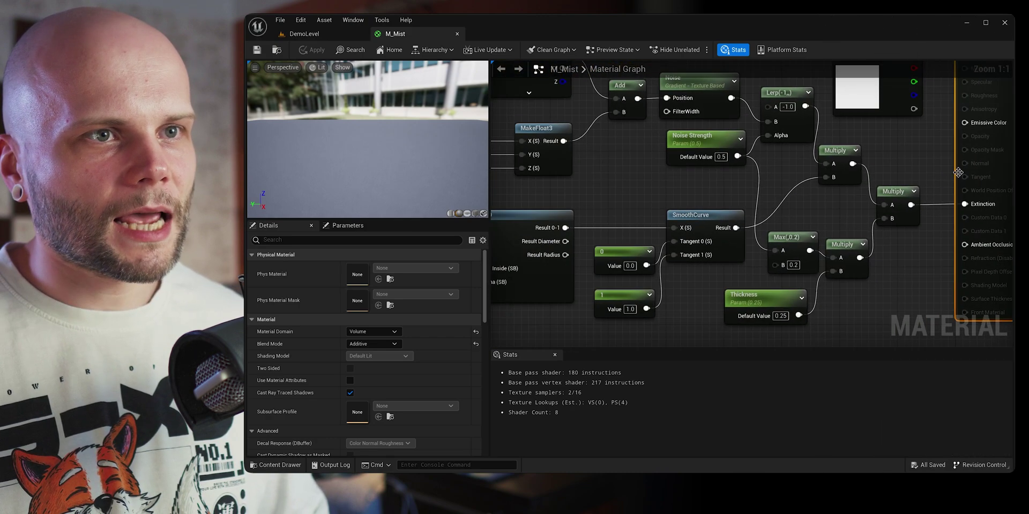
pyautogui.scroll(-1, 882, 187)
pyautogui.moveTo(782, 145); pyautogui.dragTo(822, 184, button='right')
pyautogui.scroll(-3, 776, 180)
pyautogui.scroll(1, 834, 202)
pyautogui.rightClick(831, 199)
pyautogui.scroll(-1, 807, 185)
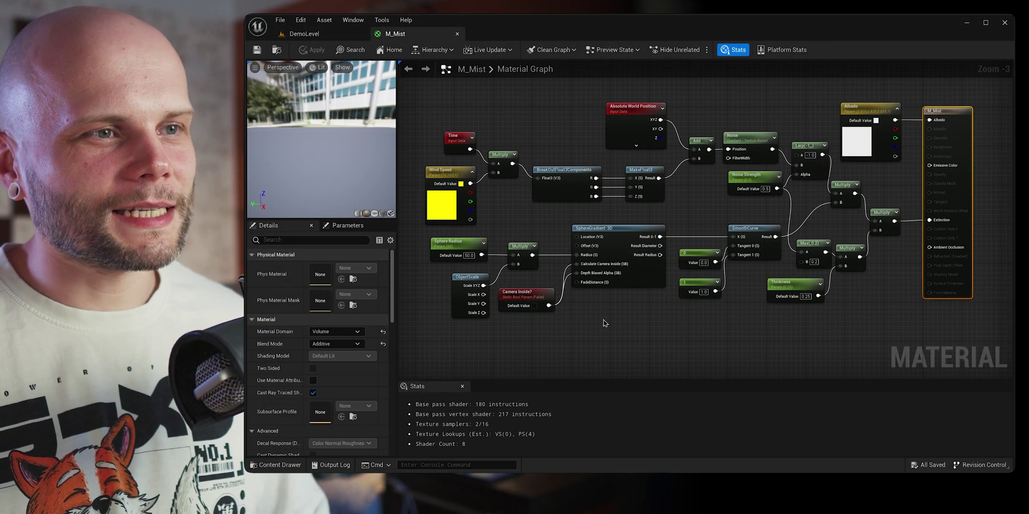
# Step: Open the MI_Mist instance from MistSphere3 in DemoLevel and place its editor beside the viewport, leaving no actor selected
pyautogui.moveTo(605, 323); pyautogui.dragTo(604, 332, button='right')
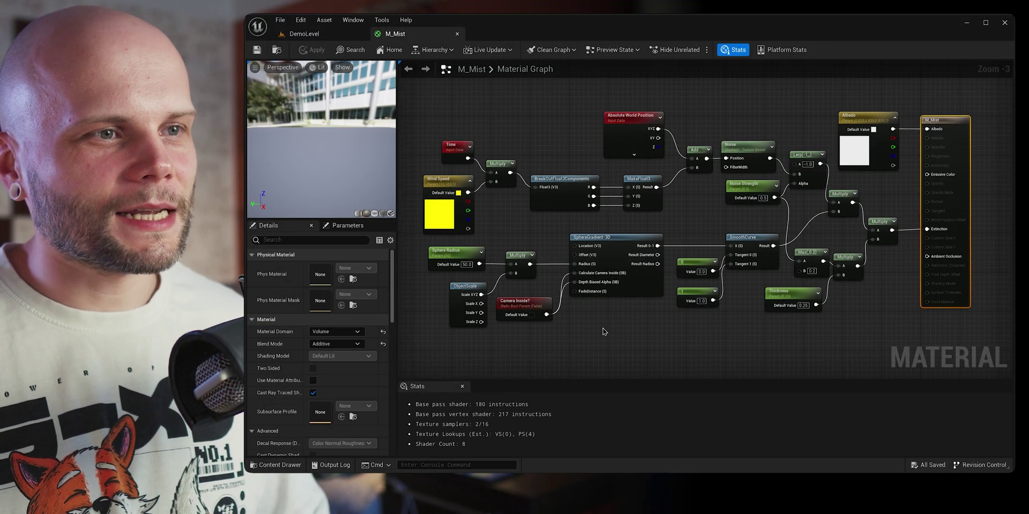
pyautogui.click(303, 34)
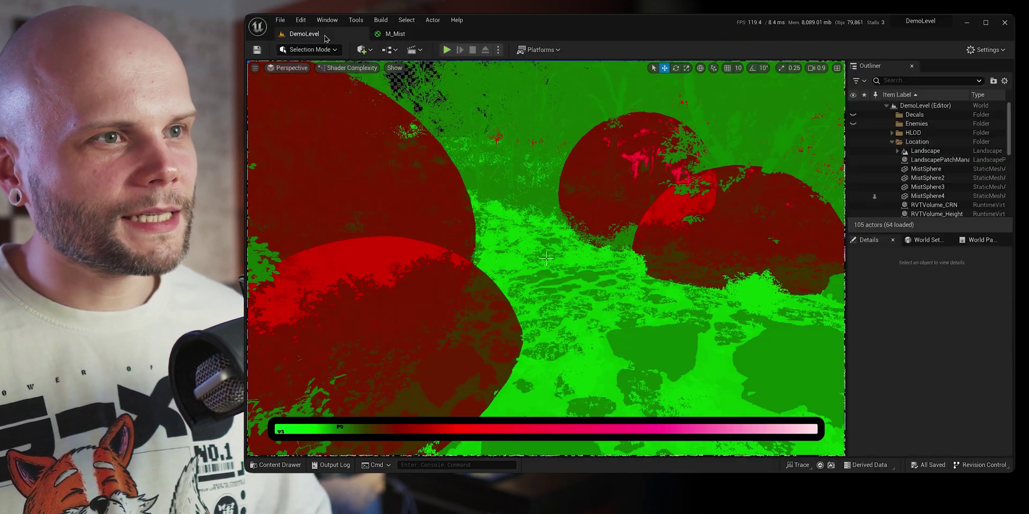
pyautogui.click(422, 311)
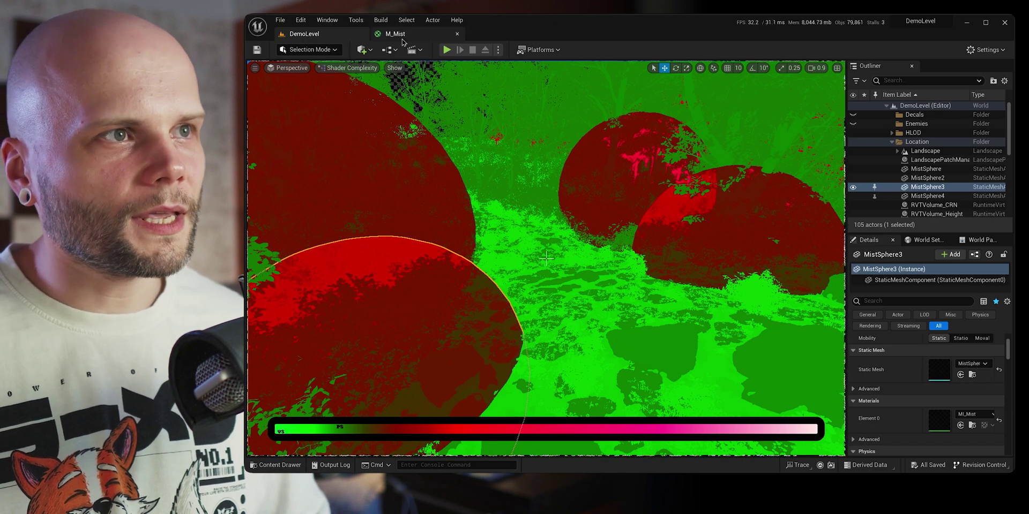
pyautogui.doubleClick(939, 421)
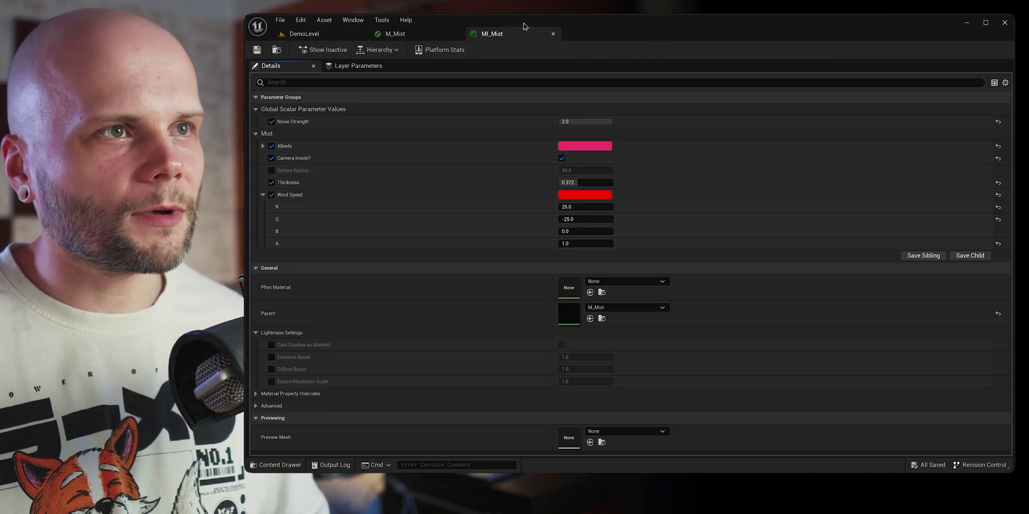
pyautogui.moveTo(523, 32); pyautogui.dragTo(1013, 121)
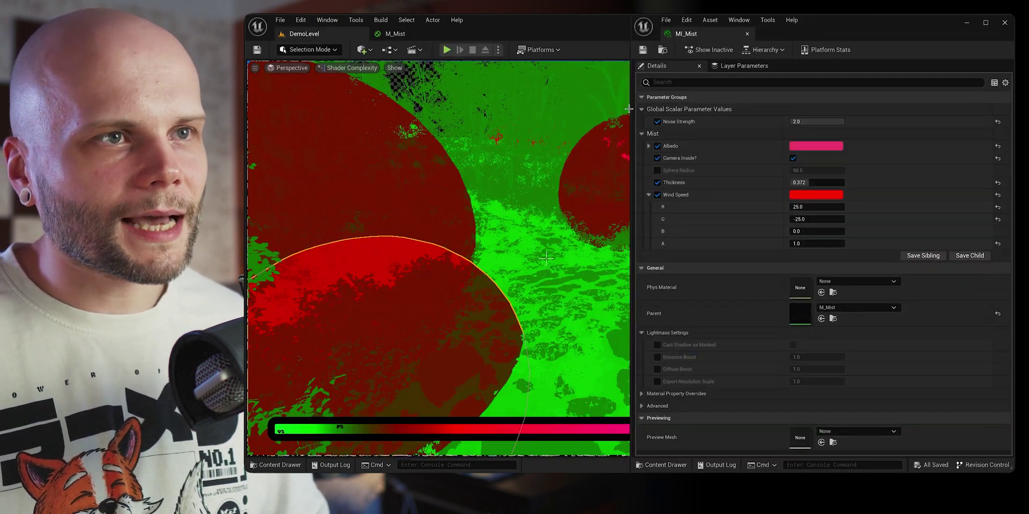
pyautogui.click(546, 258)
pyautogui.moveTo(630, 108); pyautogui.dragTo(758, 109)
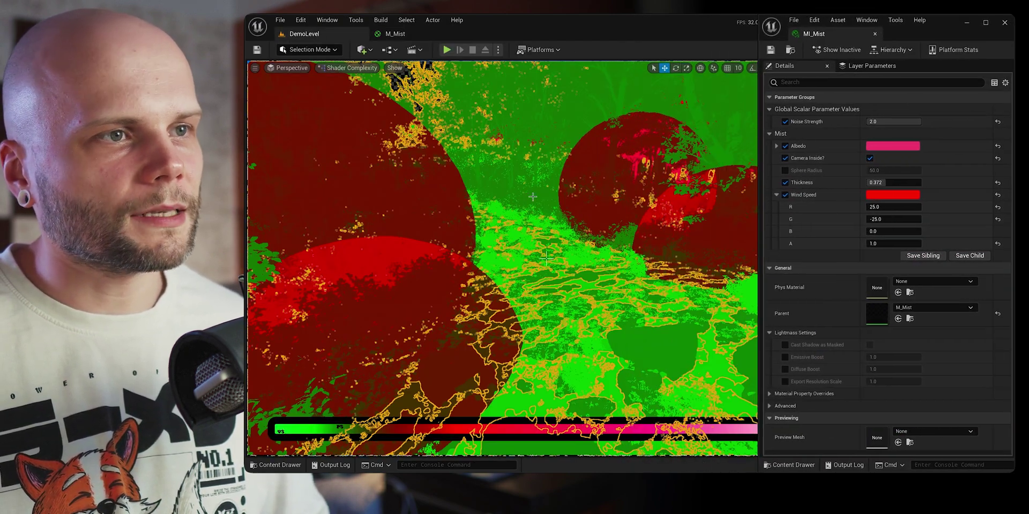
pyautogui.moveTo(546, 258); pyautogui.dragTo(543, 227, button='right')
pyautogui.press('Escape')
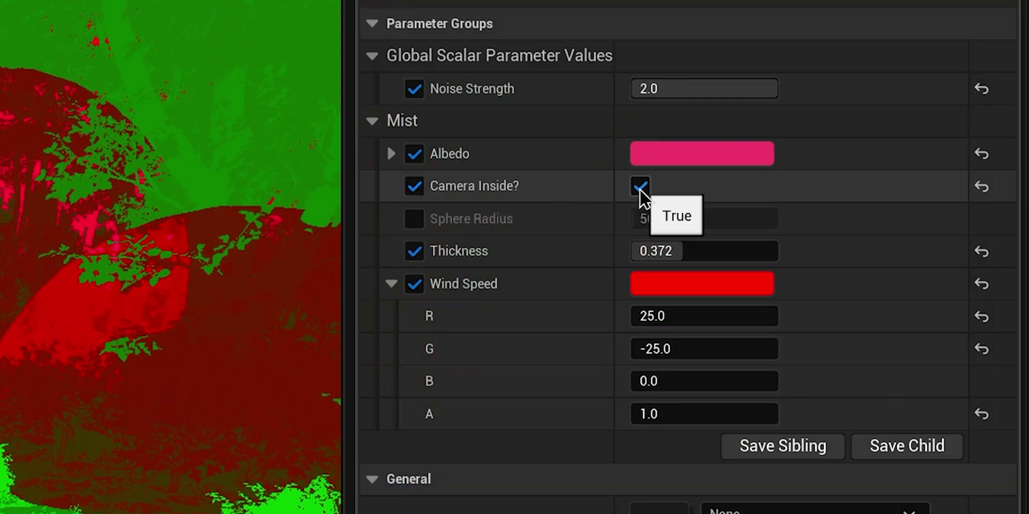
# Step: Disable Camera Inside? in MI_Mist and change its Albedo to mint green, hex sRGB A1F4E1FF, with the viewport in Lit mode
pyautogui.click(640, 188)
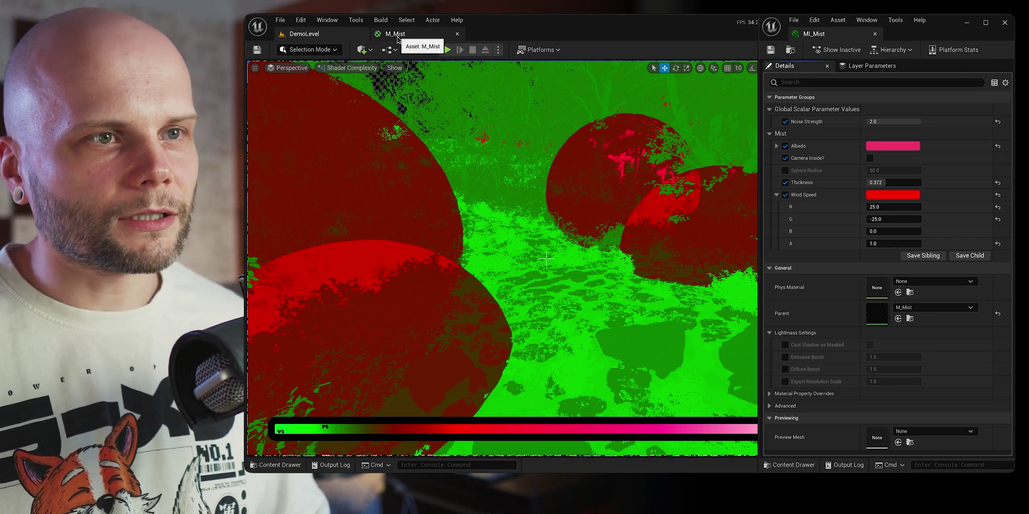
pyautogui.hotkey('alt', '4')
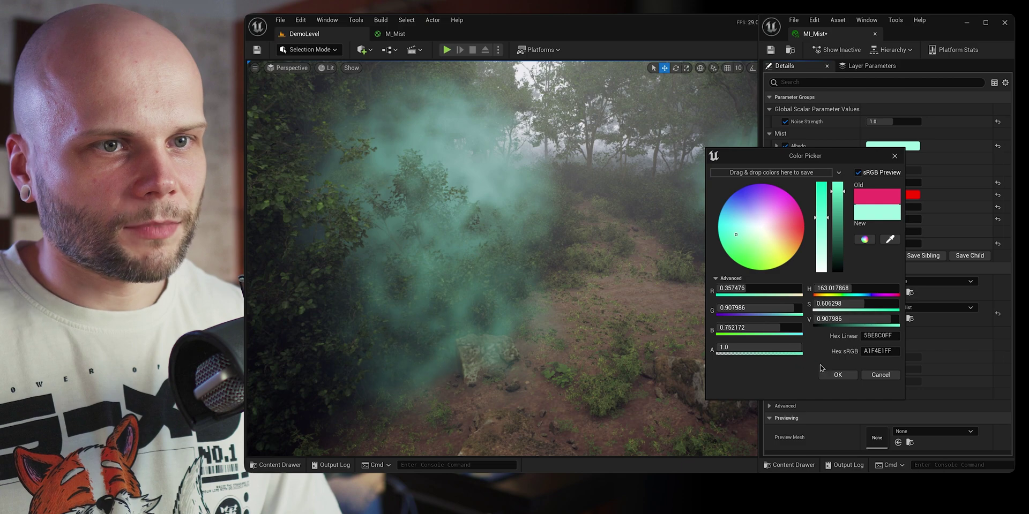
pyautogui.click(838, 375)
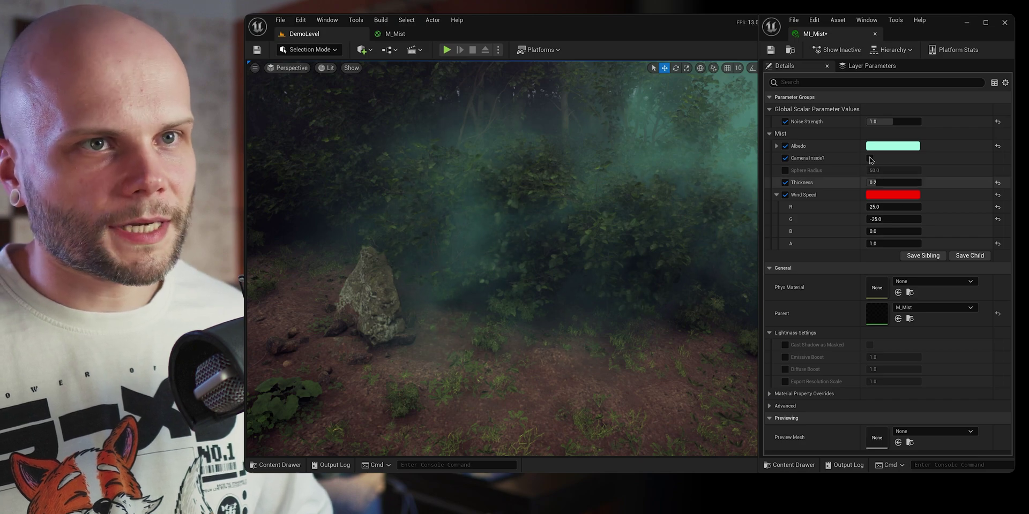
# Step: Fly the camera into a mist sphere to inspect its hard edge and enable Camera Inside? in MI_Mist
pyautogui.moveTo(612, 196); pyautogui.dragTo(743, 113, button='right')
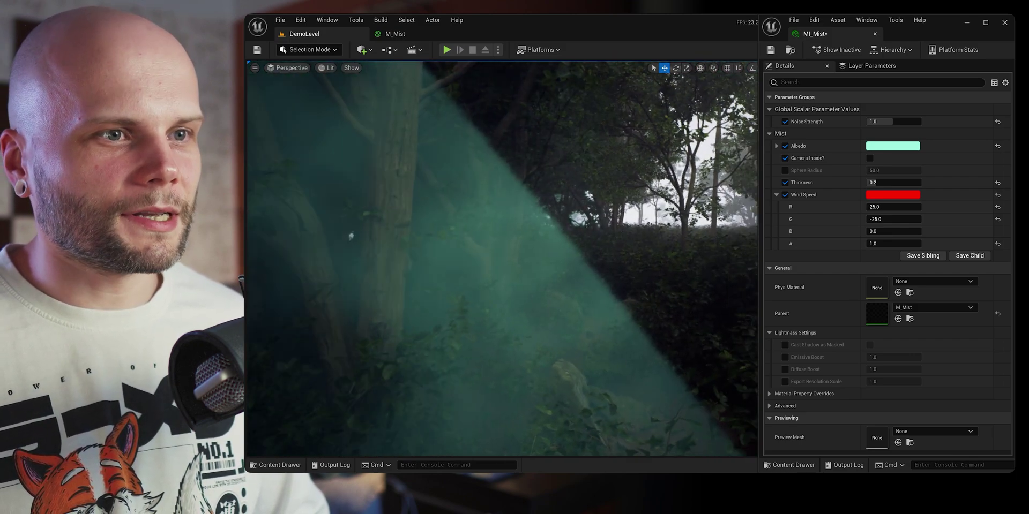
pyautogui.moveTo(594, 177); pyautogui.dragTo(571, 179, button='right')
pyautogui.moveTo(649, 229); pyautogui.dragTo(648, 229, button='right')
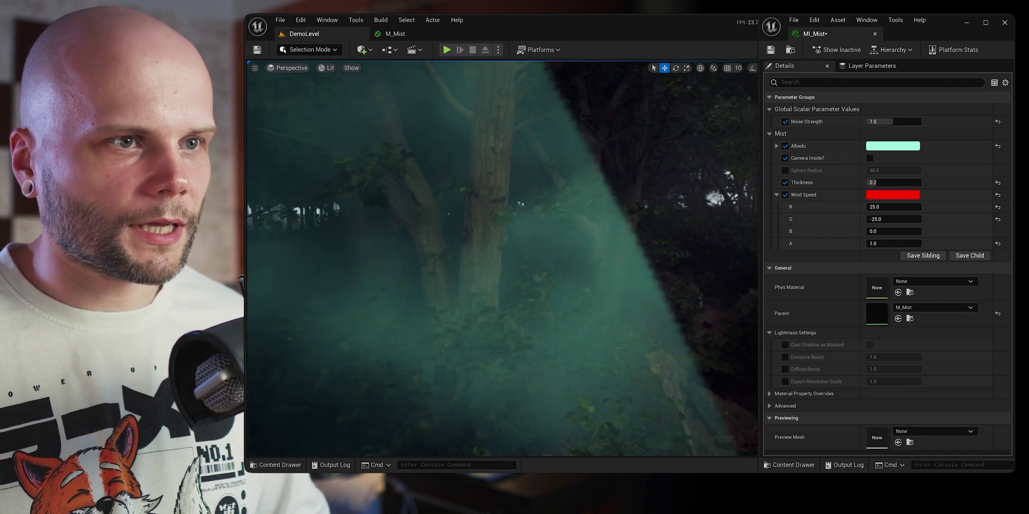
pyautogui.click(870, 158)
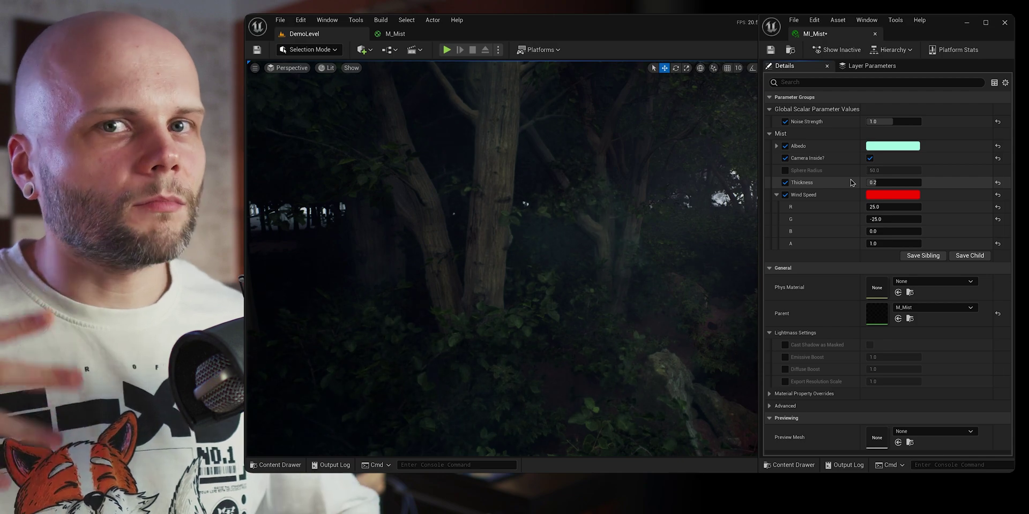
# Step: Set the mist's Thickness to 1.0 and look around from within the denser mist
pyautogui.moveTo(568, 286)
pyautogui.mouseDown(button='right')
pyautogui.moveTo(734, 294)
pyautogui.moveTo(569, 286)
pyautogui.mouseUp(button='right')
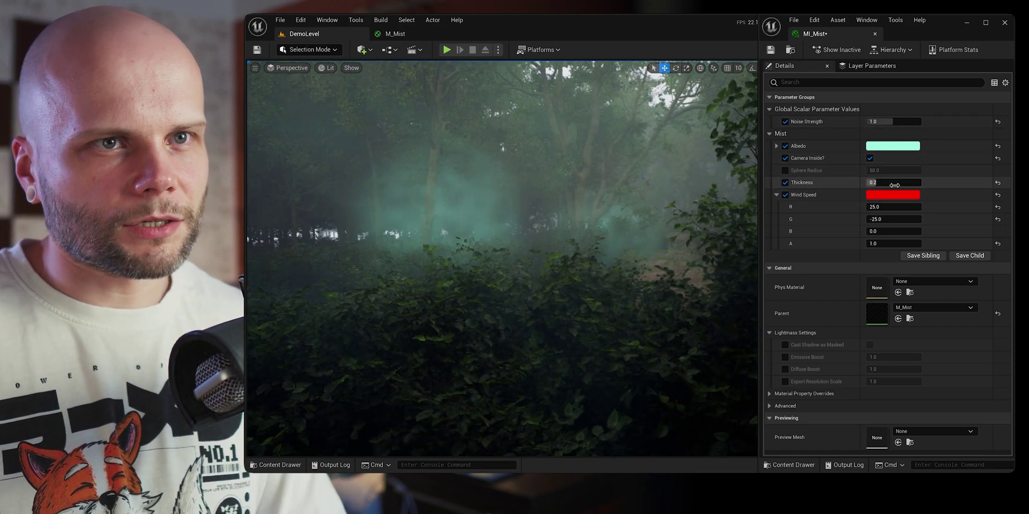
pyautogui.press('Return')
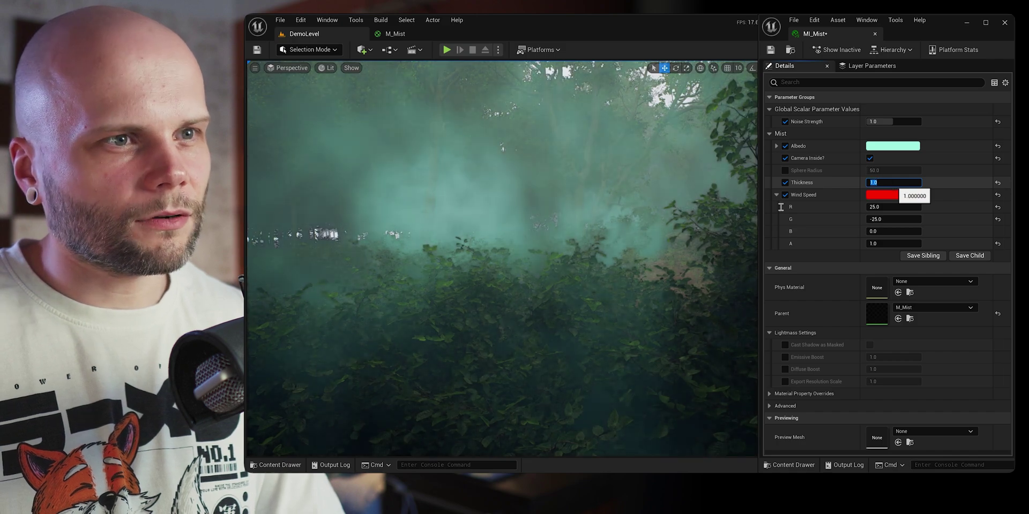
pyautogui.moveTo(633, 230); pyautogui.dragTo(573, 230, button='right')
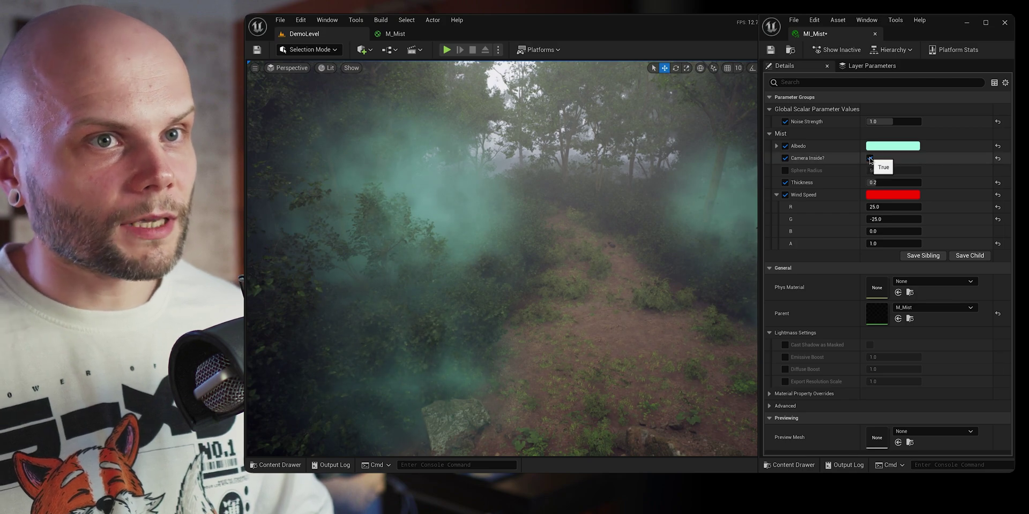
# Step: Look over the mist around the forest path and enable Camera Inside? again in MI_Mist
pyautogui.moveTo(504, 257); pyautogui.dragTo(616, 214, button='right')
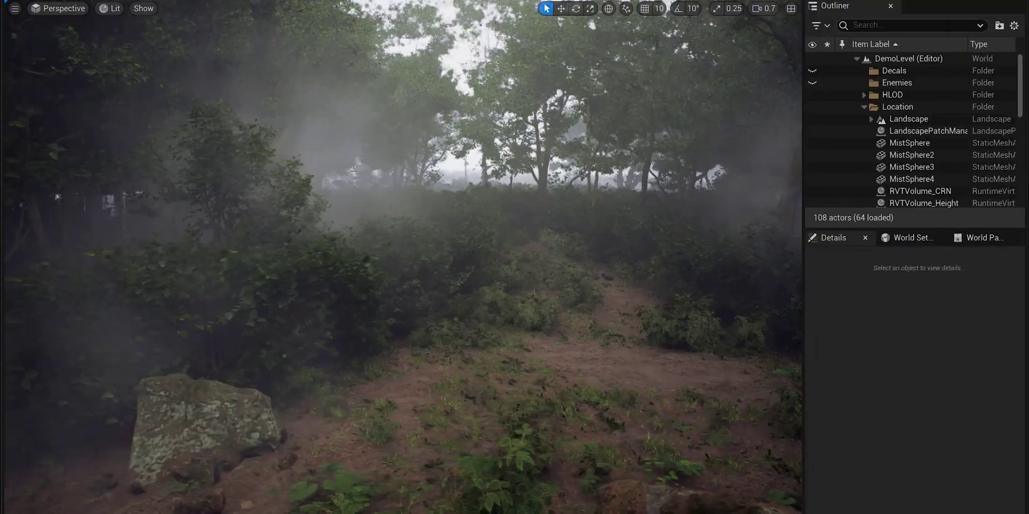
pyautogui.press('d')
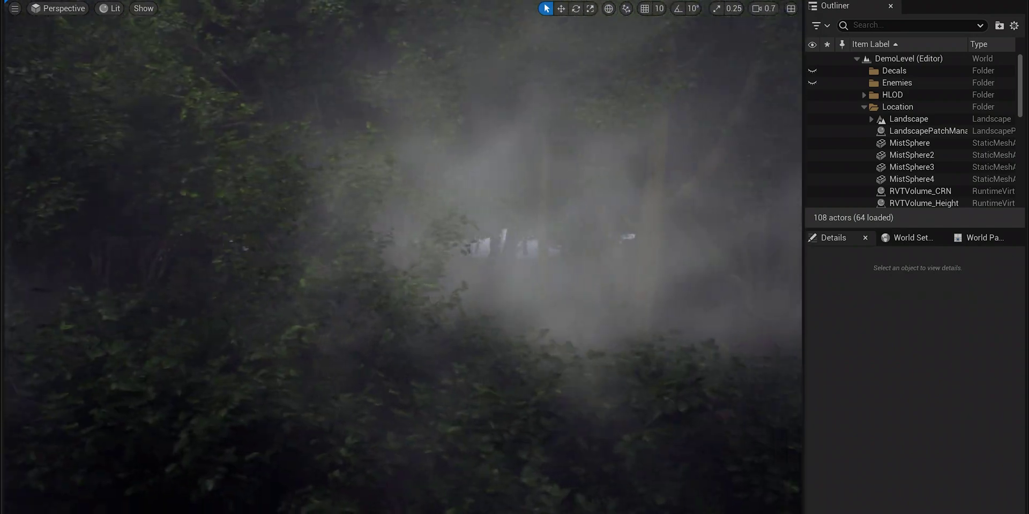
pyautogui.scroll(1, 402, 257)
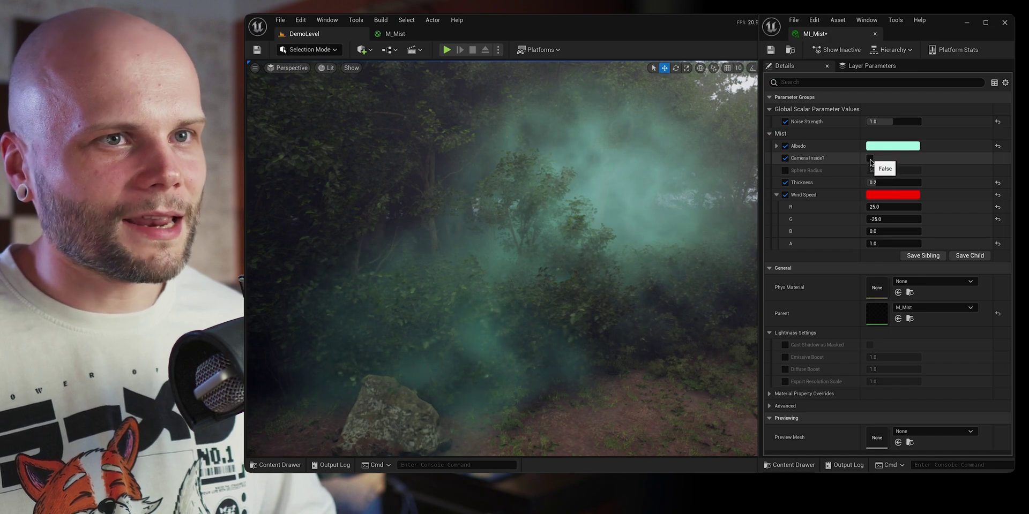
pyautogui.click(869, 159)
# Step: Dock the MI_Mist editor back into the main editor window and display the M_Mist material graph
pyautogui.click(442, 39)
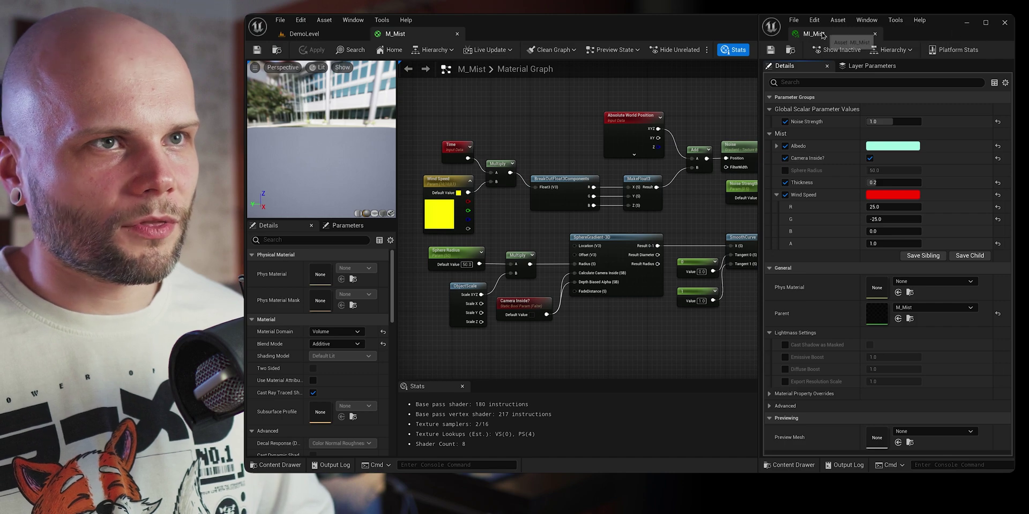
pyautogui.moveTo(822, 34); pyautogui.dragTo(675, 35)
pyautogui.click(413, 37)
# Step: Examine how the Camera Inside? parameter feeds SphereGradient-3D and read the description of its Calculate Camera Inside input
pyautogui.scroll(2, 731, 322)
pyautogui.moveTo(639, 324); pyautogui.dragTo(783, 292, button='right')
pyautogui.scroll(1, 784, 292)
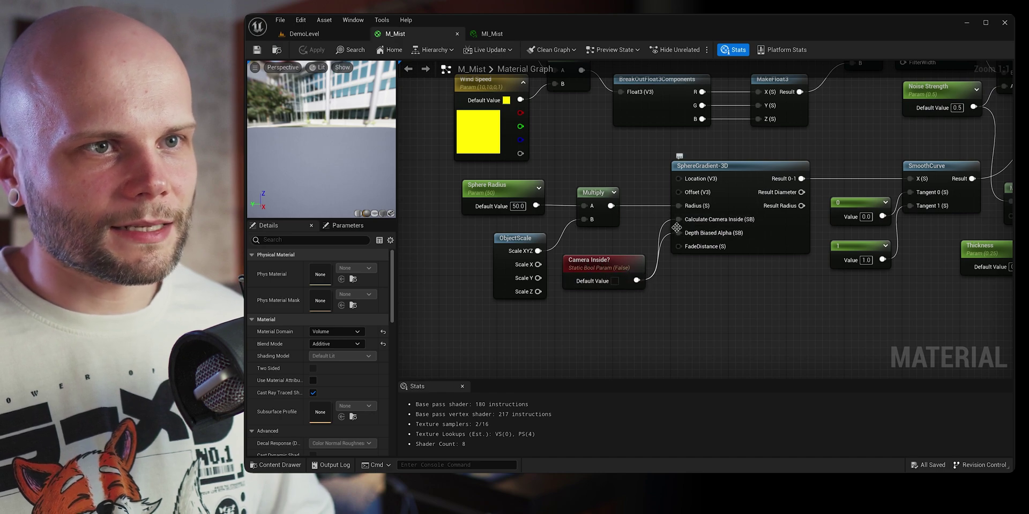
pyautogui.moveTo(665, 291); pyautogui.dragTo(508, 300, button='right')
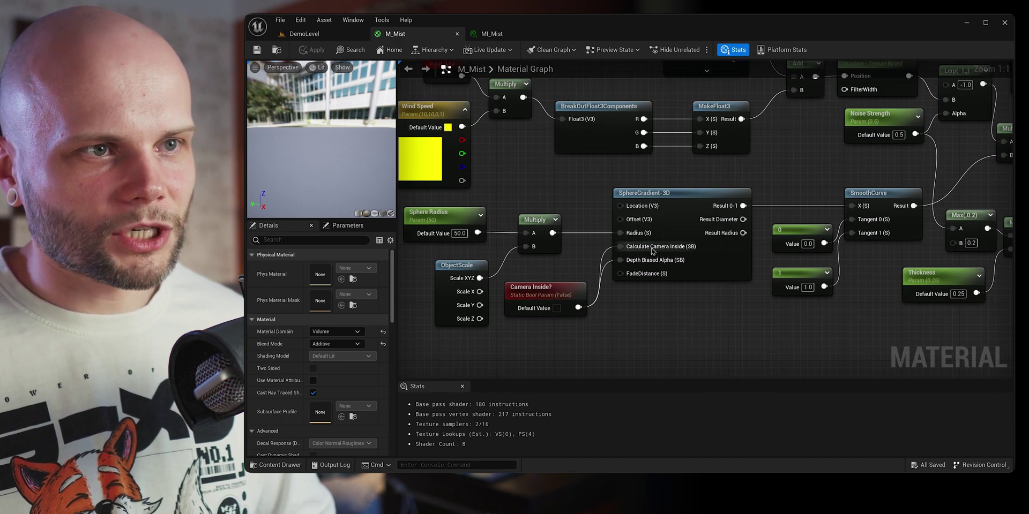
pyautogui.moveTo(652, 249)
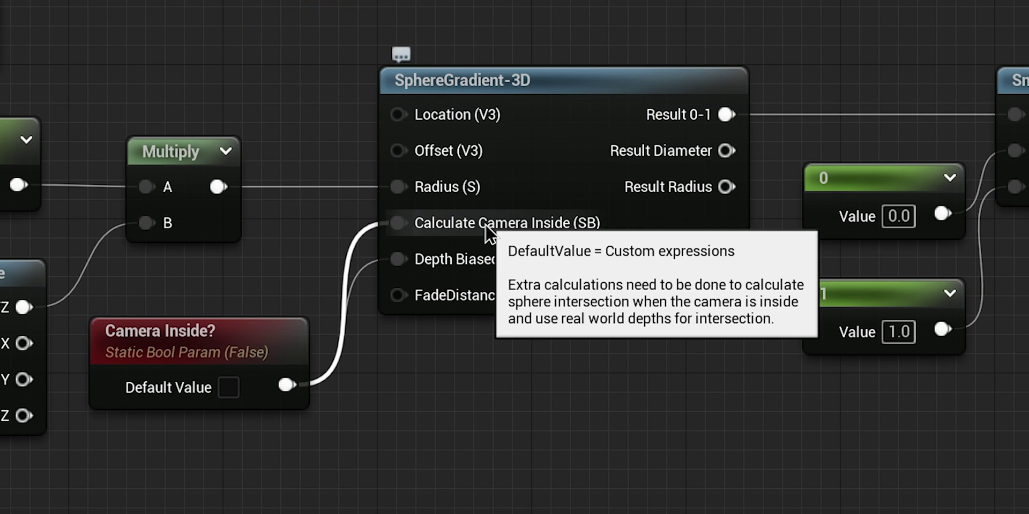
pyautogui.moveTo(484, 253)
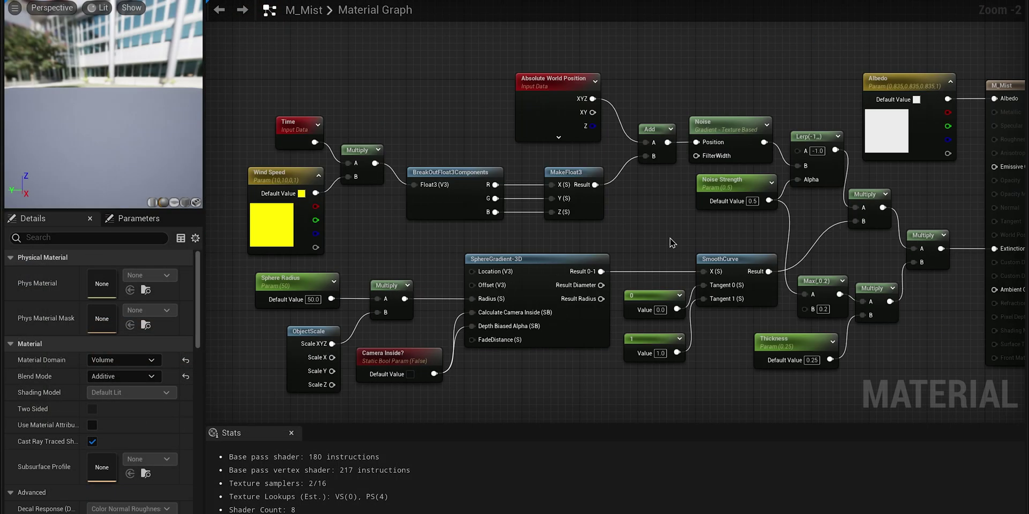
# Step: Examine the Wind Speed, Time and Noise nodes' settings and view the function options of the Noise node
pyautogui.moveTo(670, 239)
pyautogui.mouseDown(button='right')
pyautogui.moveTo(625, 231)
pyautogui.moveTo(672, 238)
pyautogui.mouseUp(button='right')
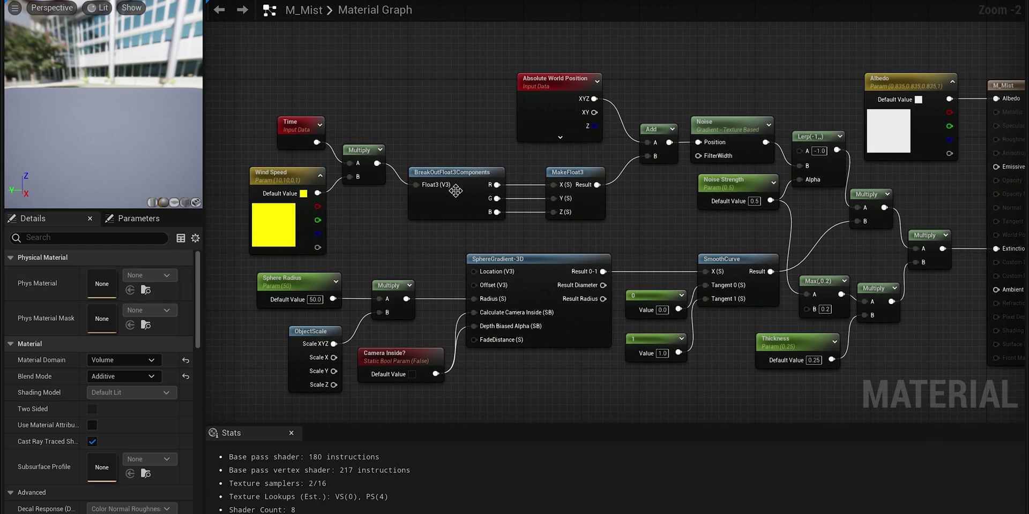
pyautogui.click(316, 184)
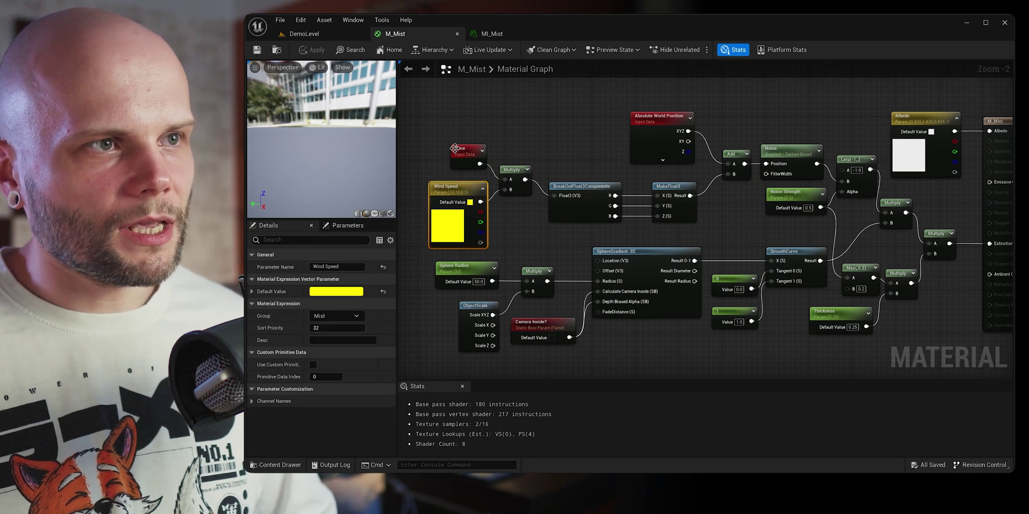
pyautogui.click(475, 158)
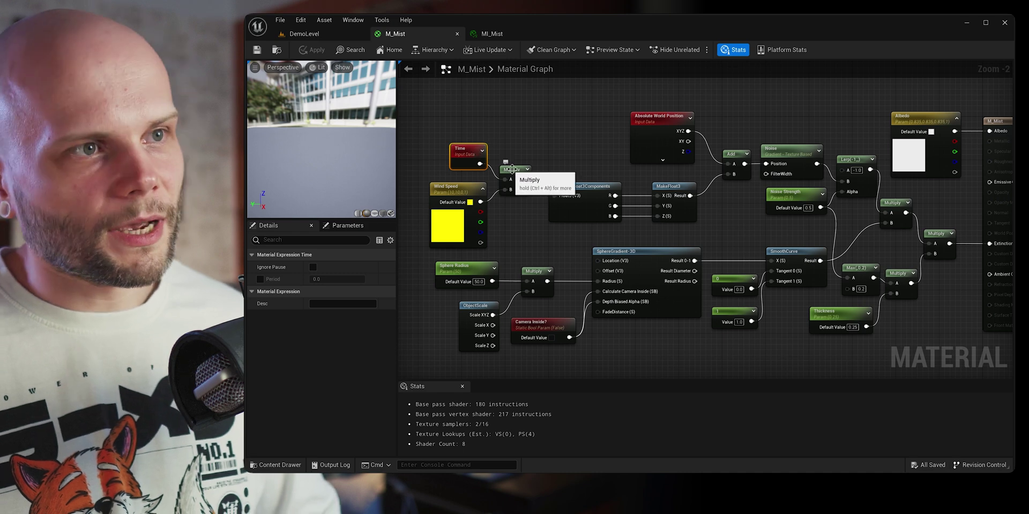
pyautogui.click(788, 151)
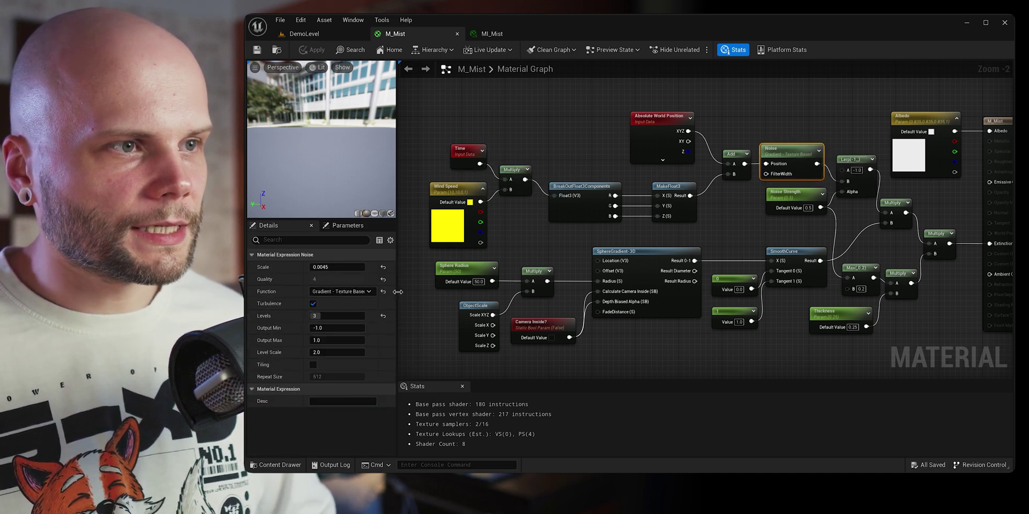
pyautogui.moveTo(397, 310); pyautogui.dragTo(421, 311)
pyautogui.click(351, 291)
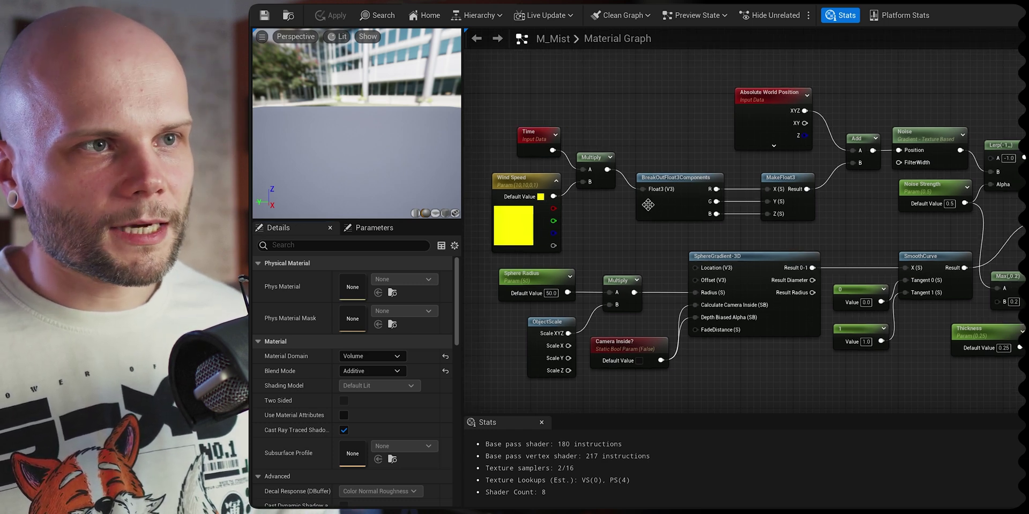
# Step: Inspect the SphereGradient-3D node and its Camera Inside? parameter, and read the gradient function's description
pyautogui.click(689, 280)
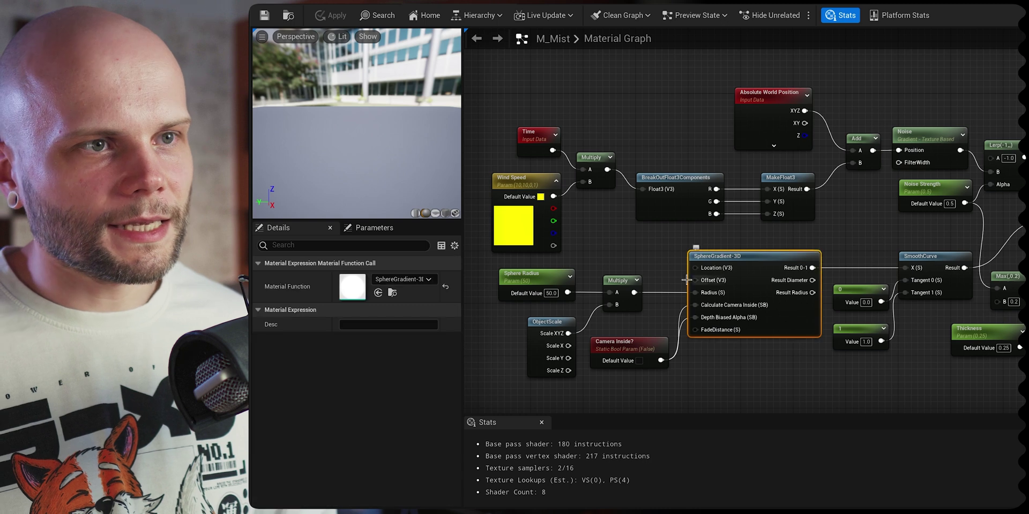
pyautogui.click(643, 349)
pyautogui.click(768, 258)
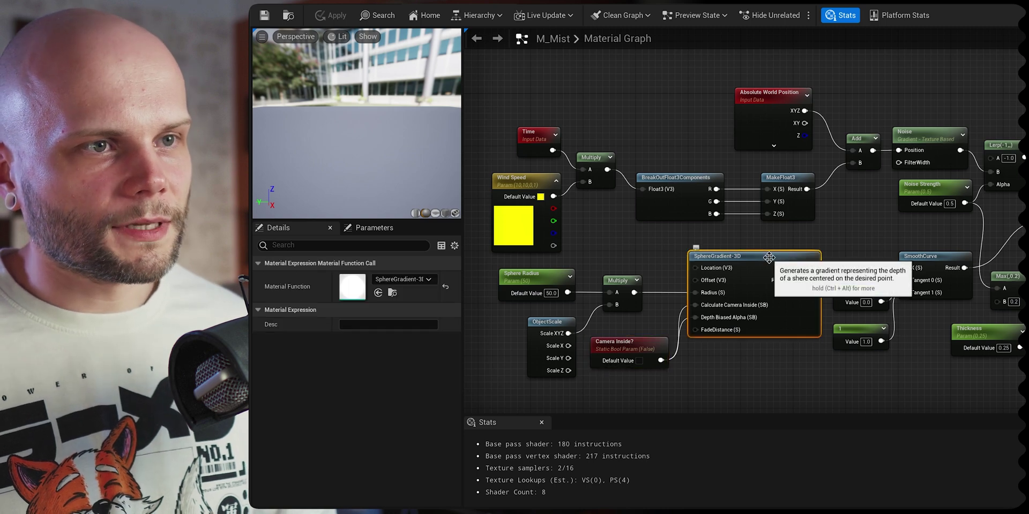
pyautogui.moveTo(696, 241); pyautogui.dragTo(678, 247, button='right')
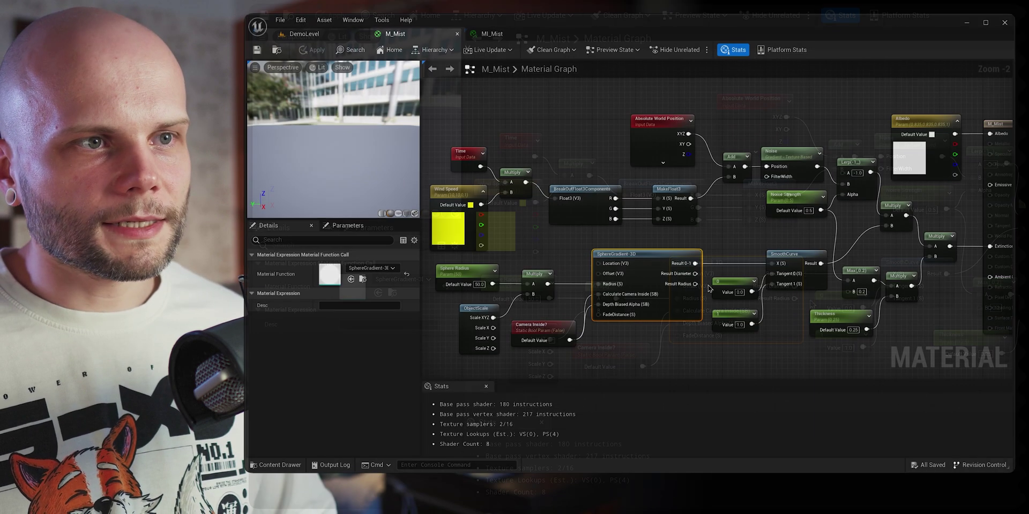
# Step: Select MistSphere2 in DemoLevel and position MI_Mist as a floating editor window clear of the mist sphere
pyautogui.click(316, 36)
pyautogui.click(615, 189)
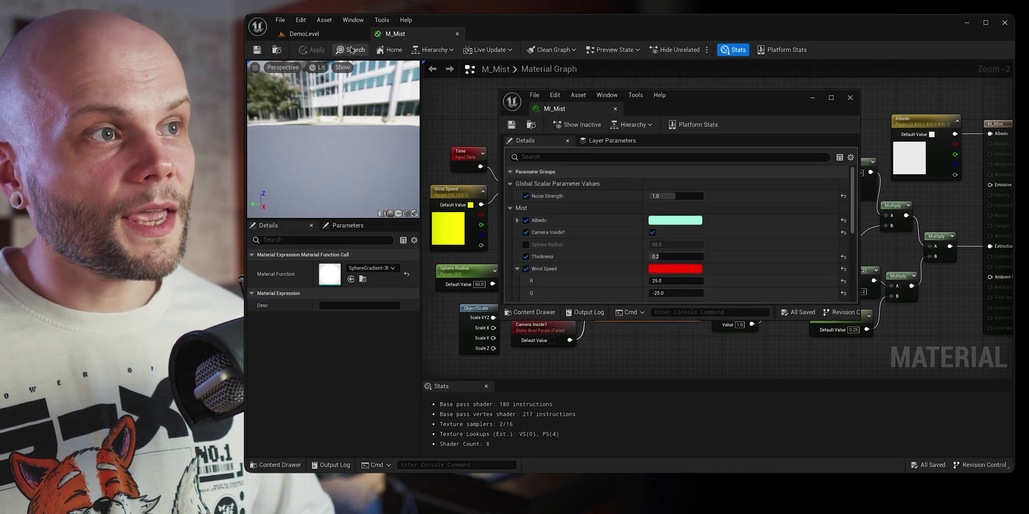
pyautogui.click(304, 33)
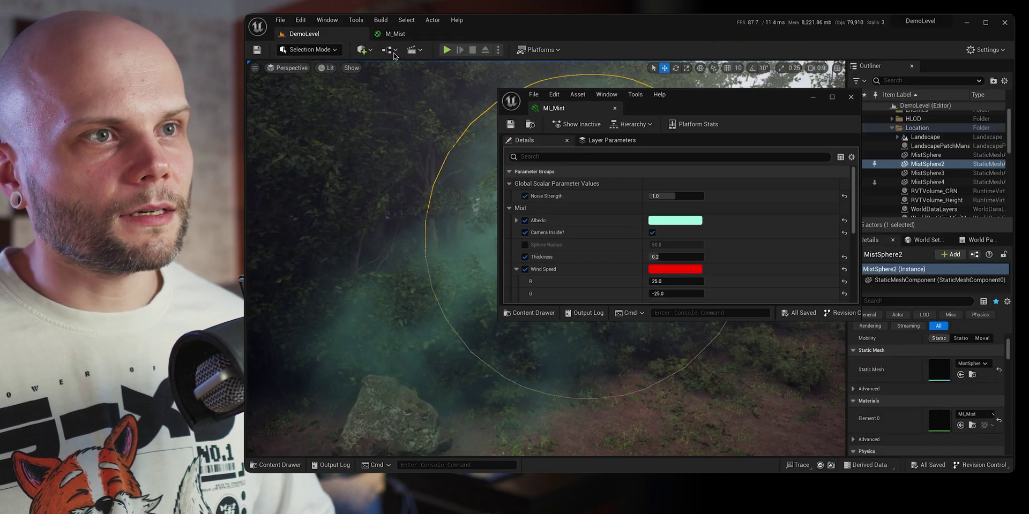
pyautogui.moveTo(707, 97); pyautogui.dragTo(956, 59)
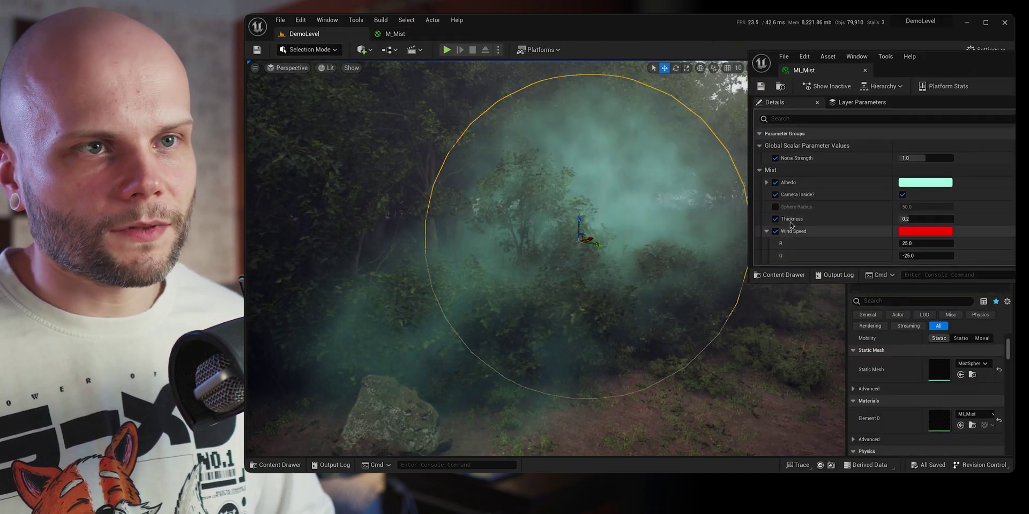
# Step: Set MI_Mist's Noise Strength to 0.0 and look over the mist spheres around the forest path
pyautogui.moveTo(942, 157); pyautogui.dragTo(900, 157)
pyautogui.moveTo(617, 230); pyautogui.dragTo(761, 225, button='right')
pyautogui.moveTo(745, 150); pyautogui.dragTo(663, 146, button='right')
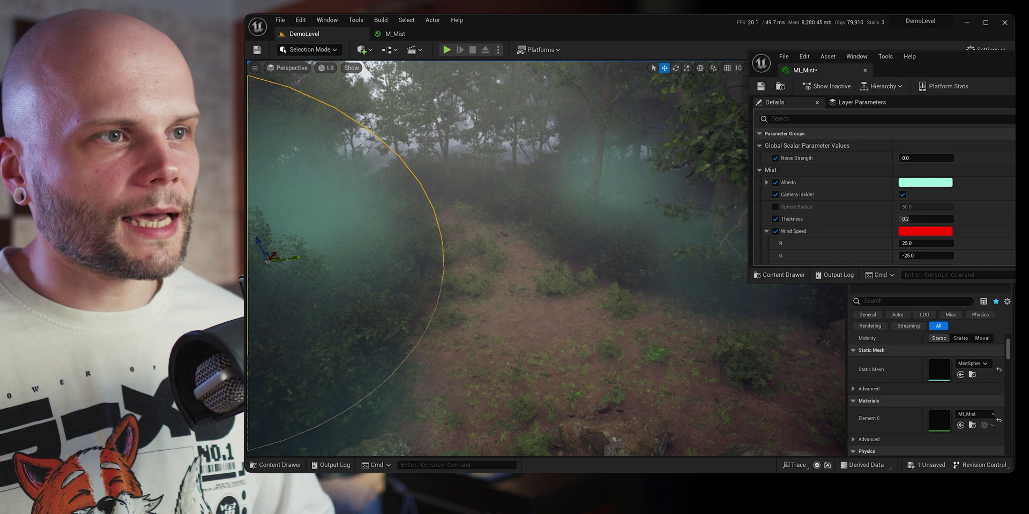
pyautogui.moveTo(479, 149); pyautogui.dragTo(423, 145, button='right')
pyautogui.press('Escape')
# Step: Connect SphereGradient-3D's Result 0-1 directly to M_Mist's Extinction, apply the material, and inspect the spheres in DemoLevel
pyautogui.click(410, 33)
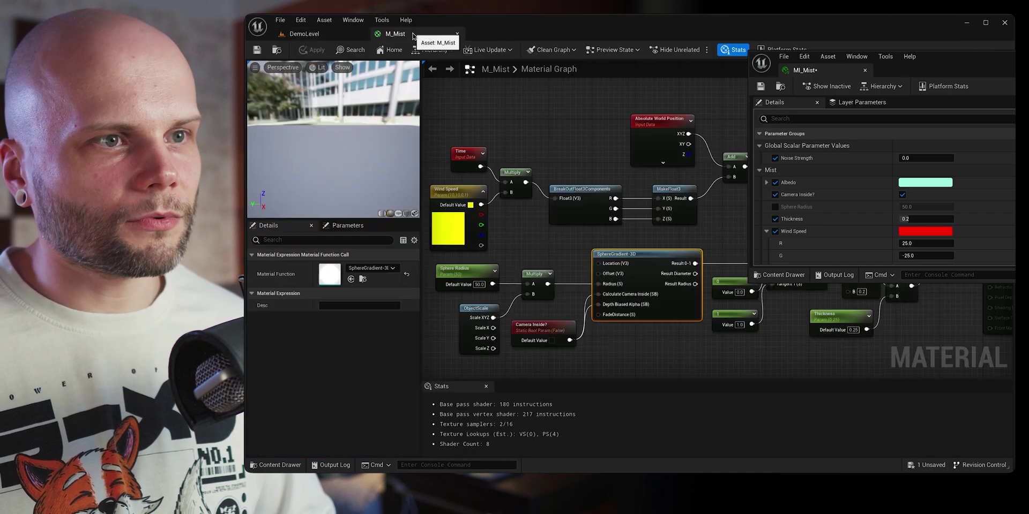
pyautogui.moveTo(607, 184); pyautogui.dragTo(387, 164, button='right')
pyautogui.scroll(1, 510, 252)
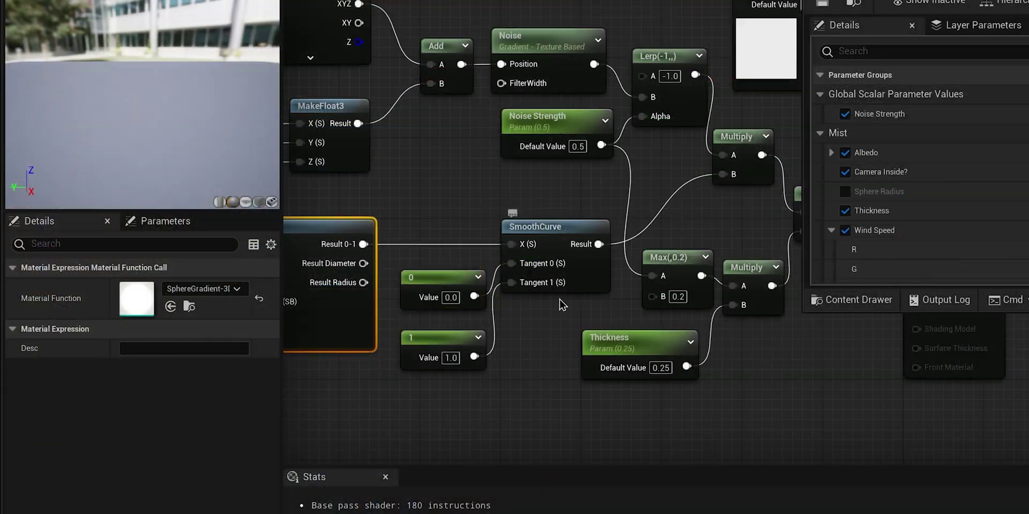
pyautogui.scroll(-1, 343, 297)
pyautogui.moveTo(364, 245); pyautogui.dragTo(797, 256)
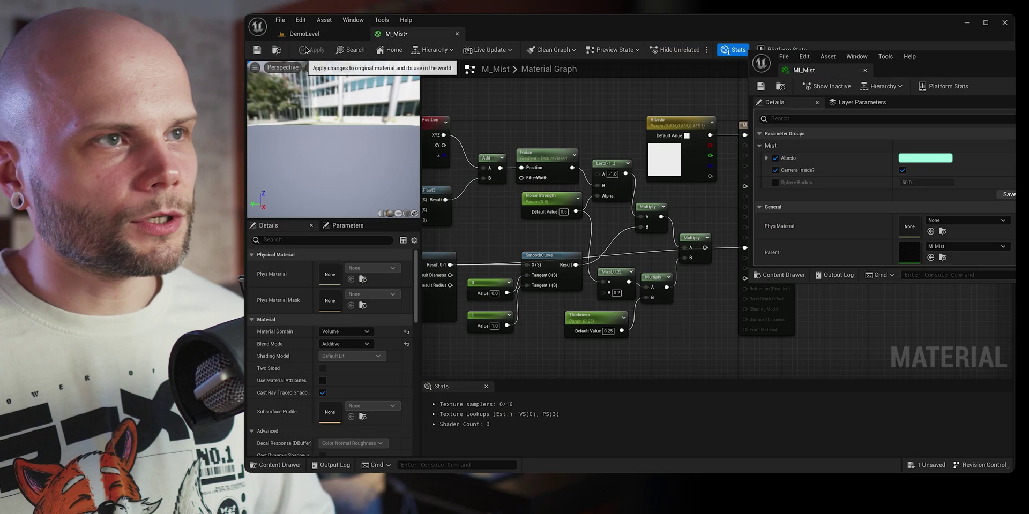
pyautogui.click(308, 34)
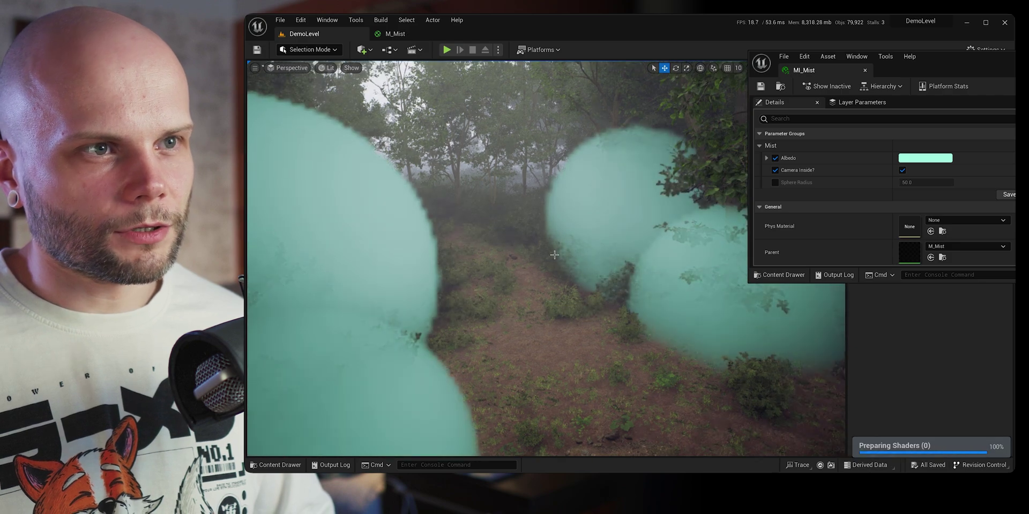
pyautogui.moveTo(615, 222); pyautogui.dragTo(559, 232, button='right')
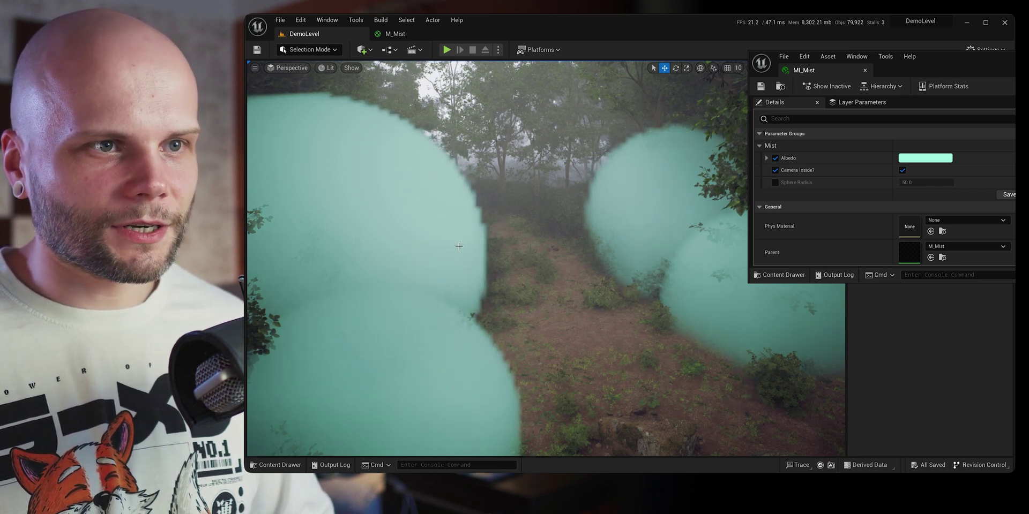
pyautogui.scroll(-3, 858, 212)
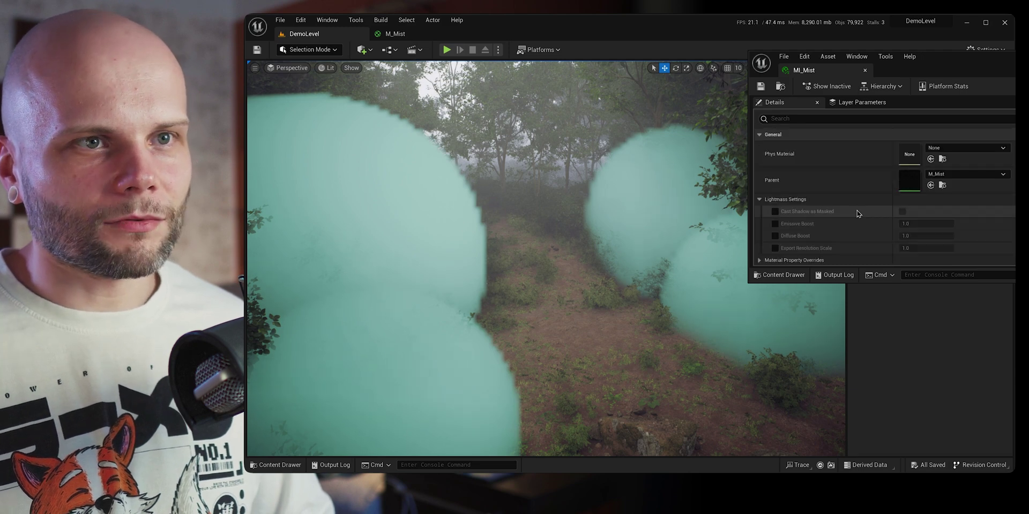
pyautogui.scroll(3, 858, 212)
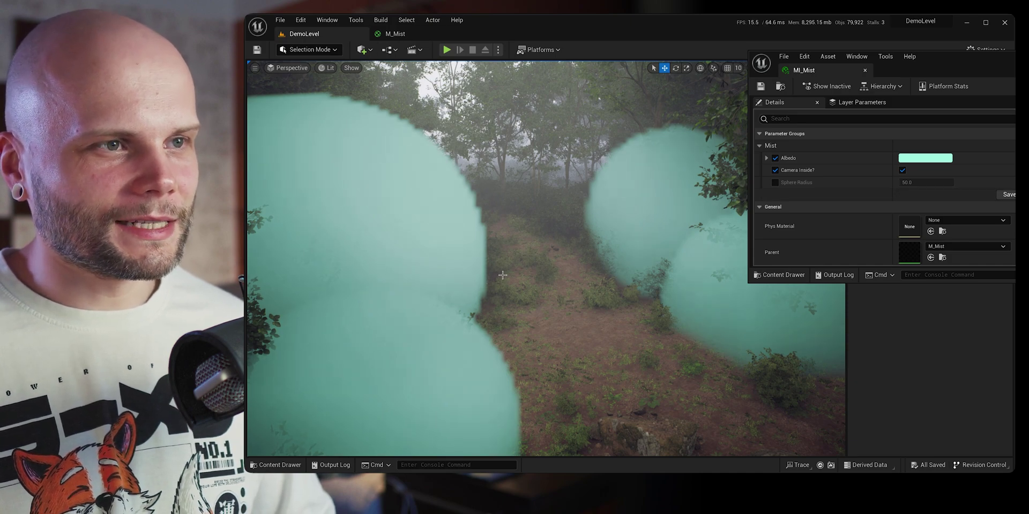
# Step: Connect the SmoothCurve node's Result directly to M_Mist's Extinction input
pyautogui.click(396, 35)
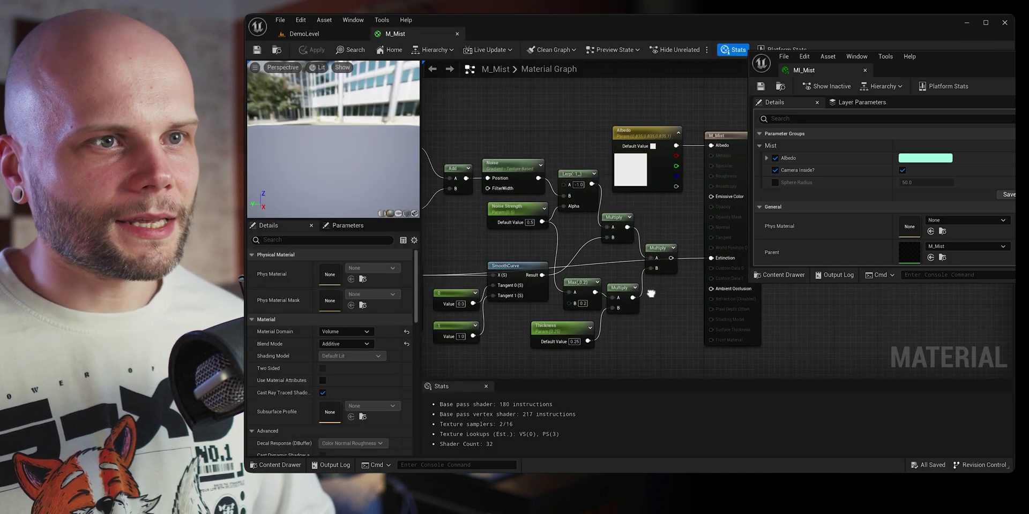
pyautogui.moveTo(542, 275); pyautogui.dragTo(713, 258)
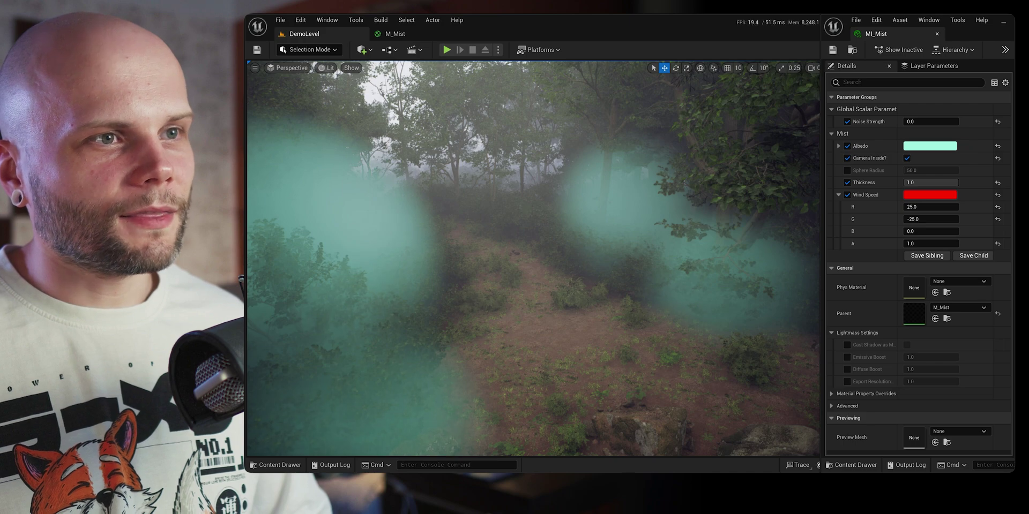
# Step: Examine the mist spheres around the path in DemoLevel, including in the Shader Complexity view
pyautogui.moveTo(392, 254)
pyautogui.mouseDown(button='right')
pyautogui.moveTo(429, 225)
pyautogui.moveTo(392, 254)
pyautogui.mouseUp(button='right')
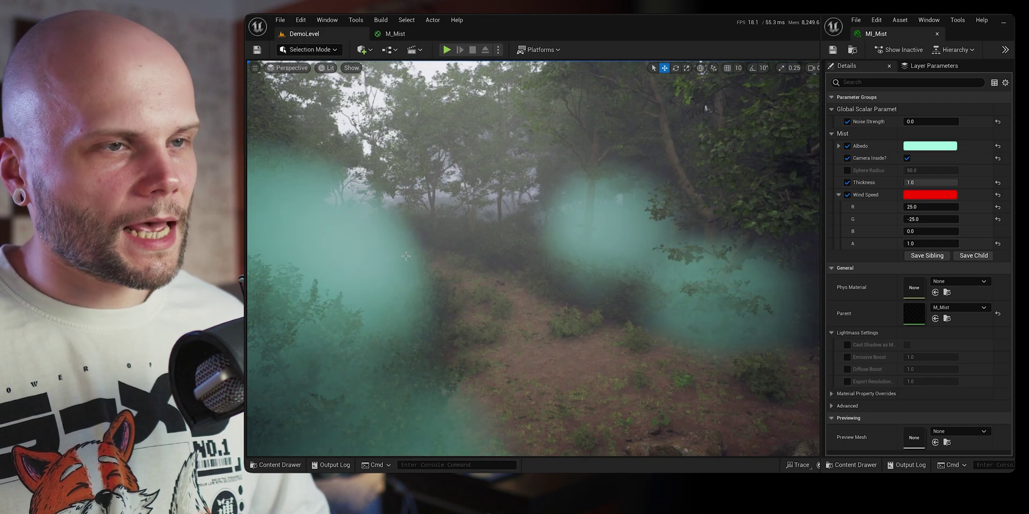
pyautogui.moveTo(567, 261); pyautogui.dragTo(542, 260, button='right')
pyautogui.click(940, 181)
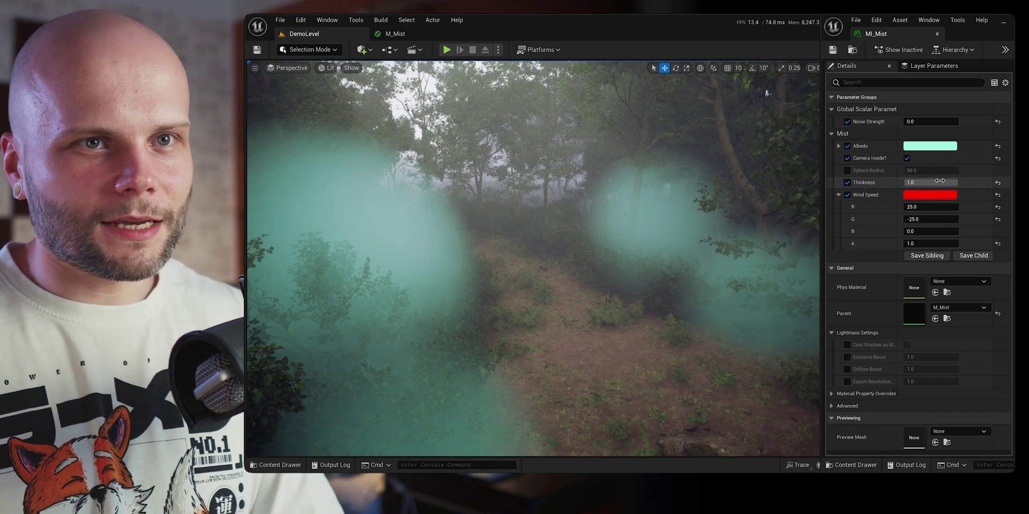
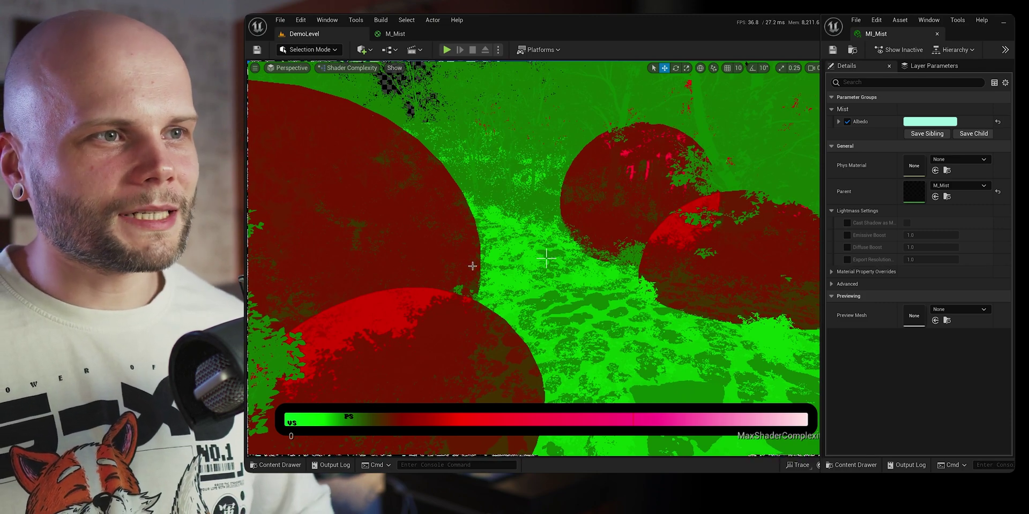
pyautogui.moveTo(546, 258); pyautogui.dragTo(546, 257, button='right')
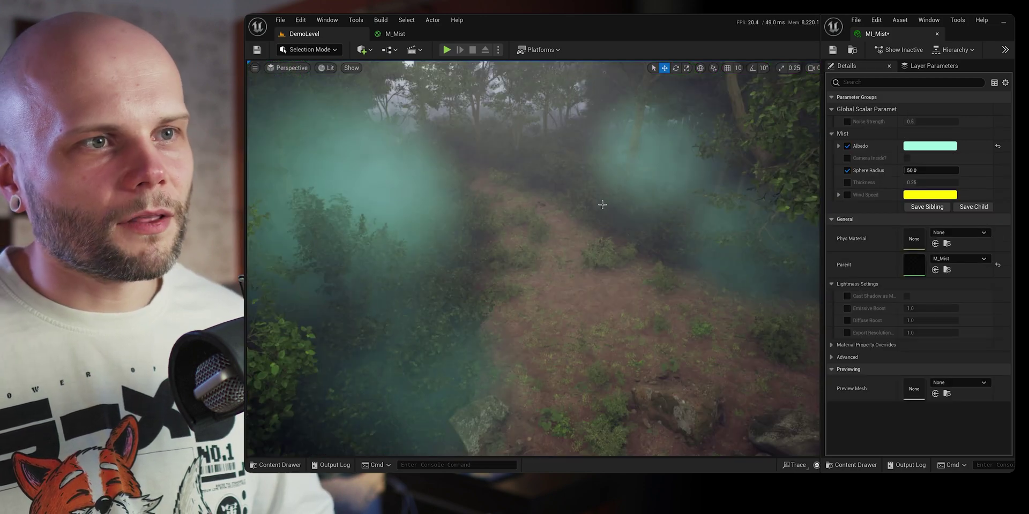
pyautogui.moveTo(602, 205); pyautogui.dragTo(603, 205, button='right')
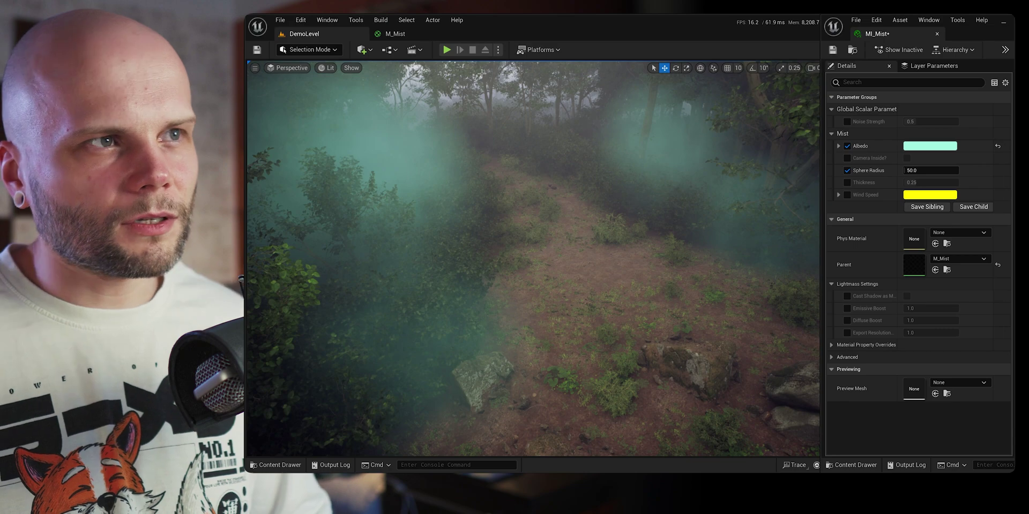
# Step: Enable the Thickness and Noise Strength parameter overrides in MI_Mist
pyautogui.moveTo(481, 74); pyautogui.dragTo(482, 74, button='right')
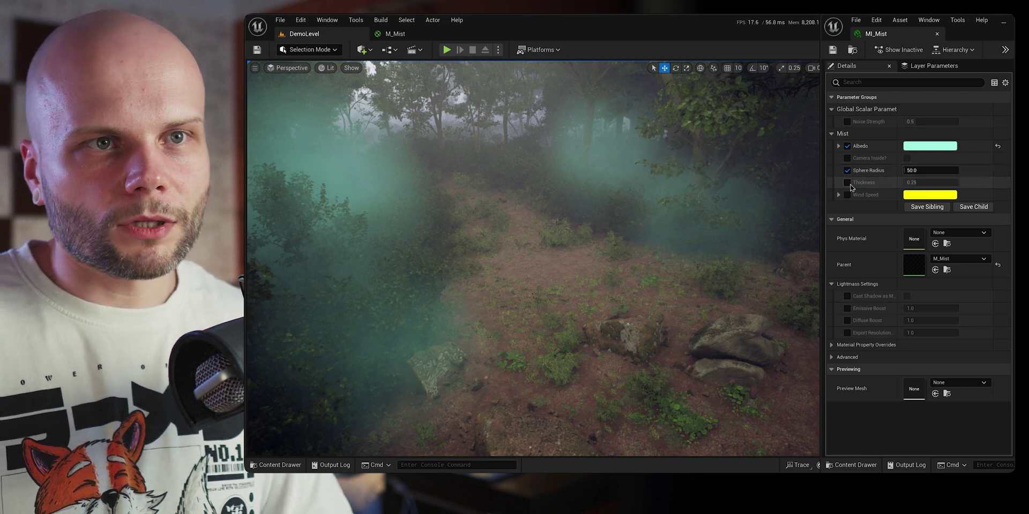
pyautogui.click(847, 183)
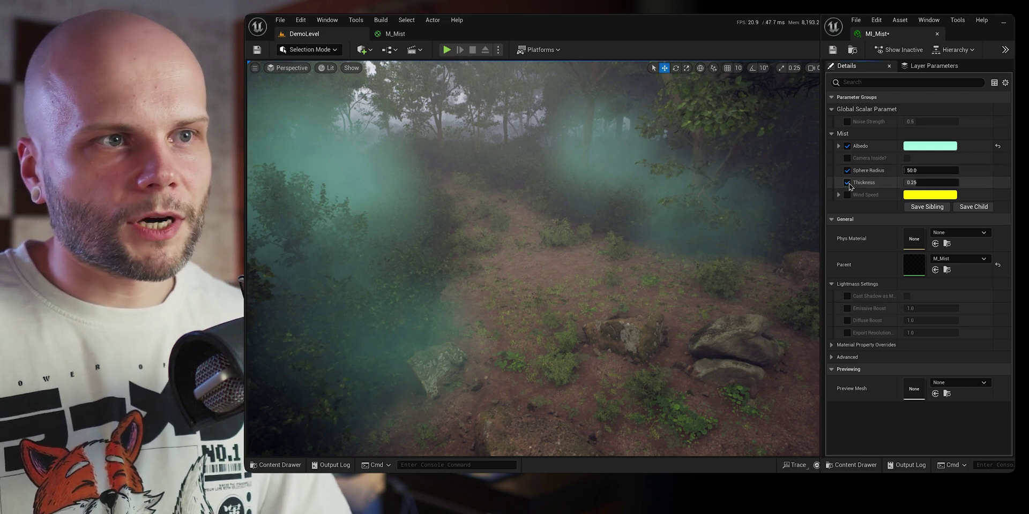
pyautogui.click(847, 121)
# Step: Inspect where the mist sphere beside the path overlaps its larger neighbour in Shader Complexity view, and return to Lit view
pyautogui.click(595, 189)
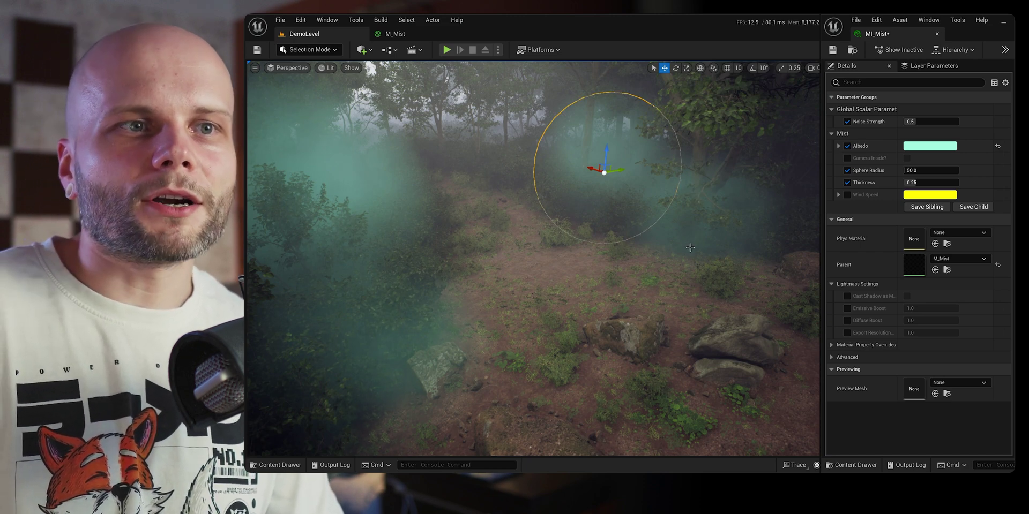
pyautogui.moveTo(690, 248); pyautogui.dragTo(563, 208, button='right')
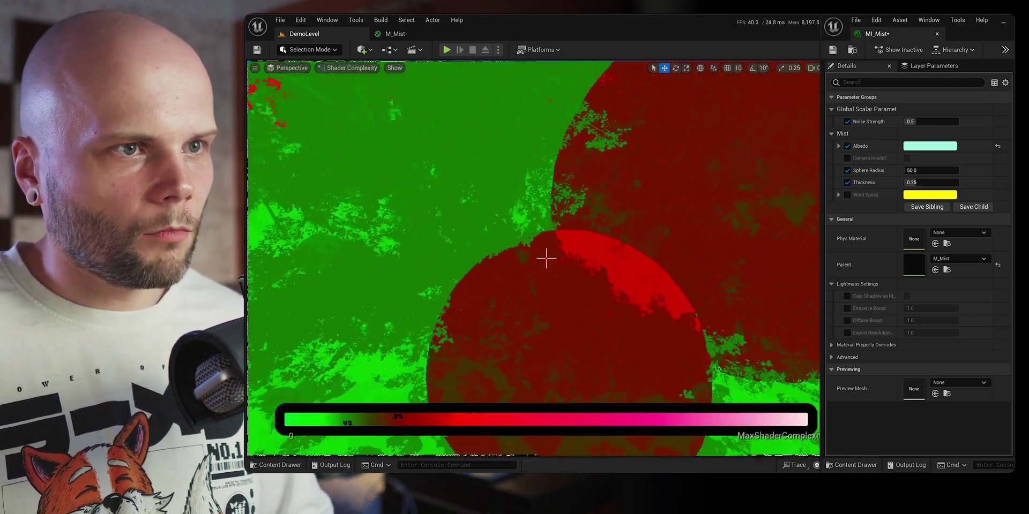
pyautogui.moveTo(504, 187); pyautogui.dragTo(572, 269, button='right')
pyautogui.click(346, 68)
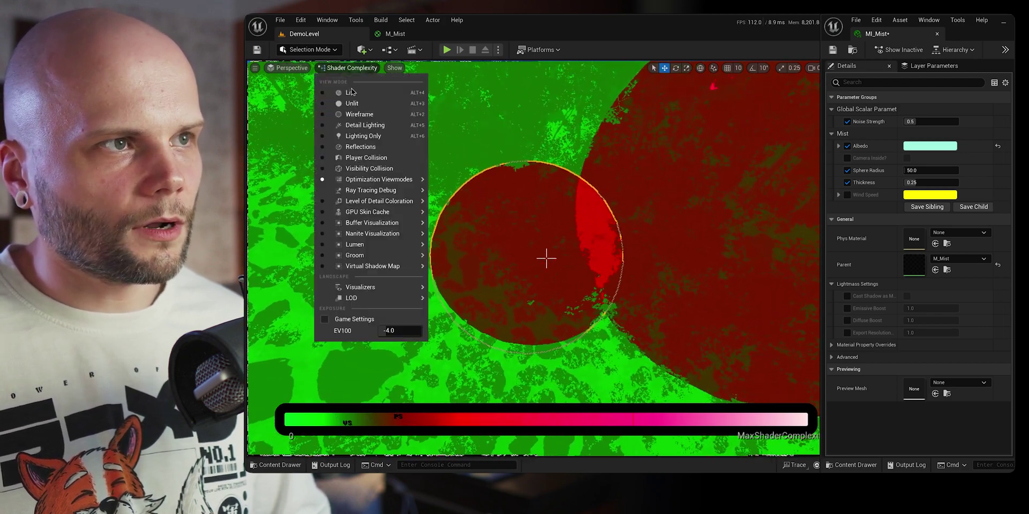
pyautogui.click(351, 92)
# Step: Pull the smaller and larger overlapping mist spheres apart and check them in the Shader Complexity view
pyautogui.moveTo(546, 264); pyautogui.dragTo(514, 264)
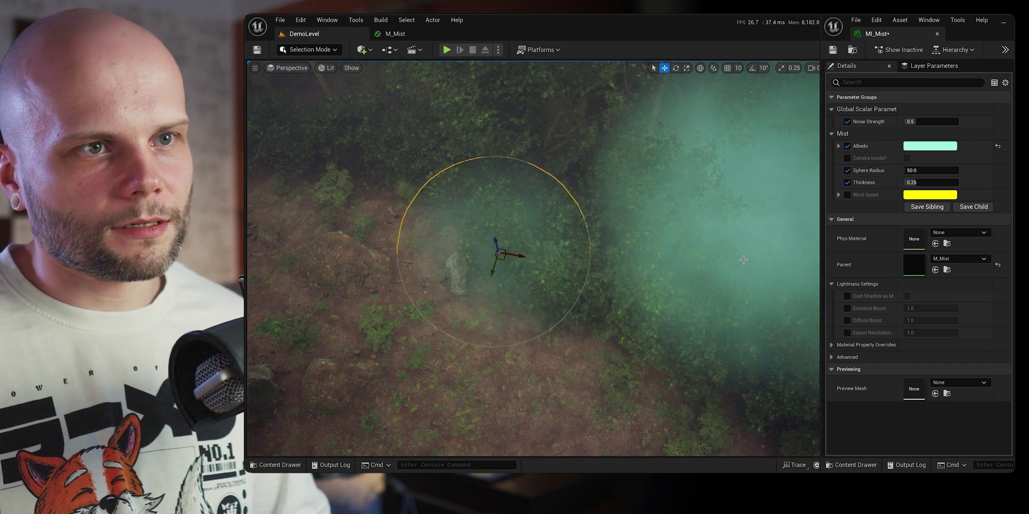
pyautogui.moveTo(743, 260); pyautogui.dragTo(776, 219)
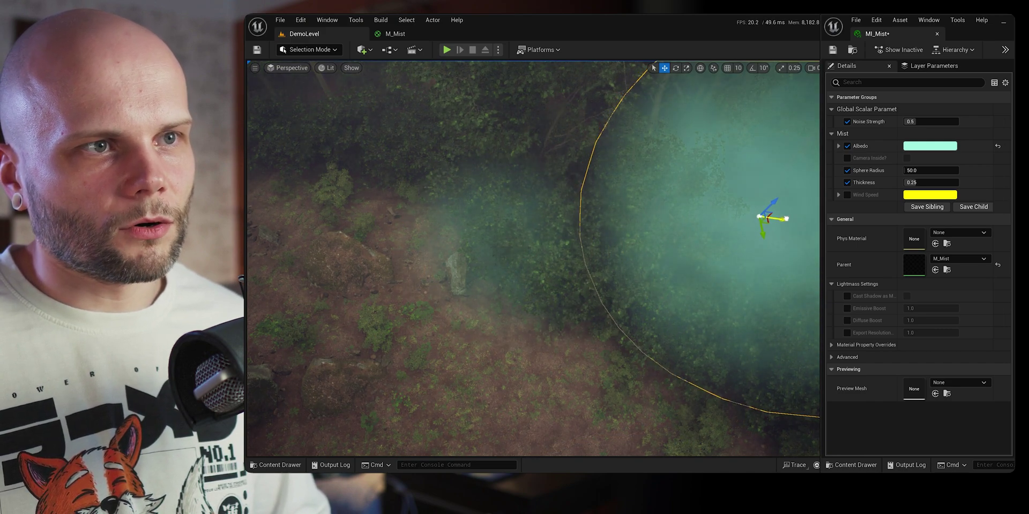
pyautogui.click(326, 68)
pyautogui.moveTo(378, 180)
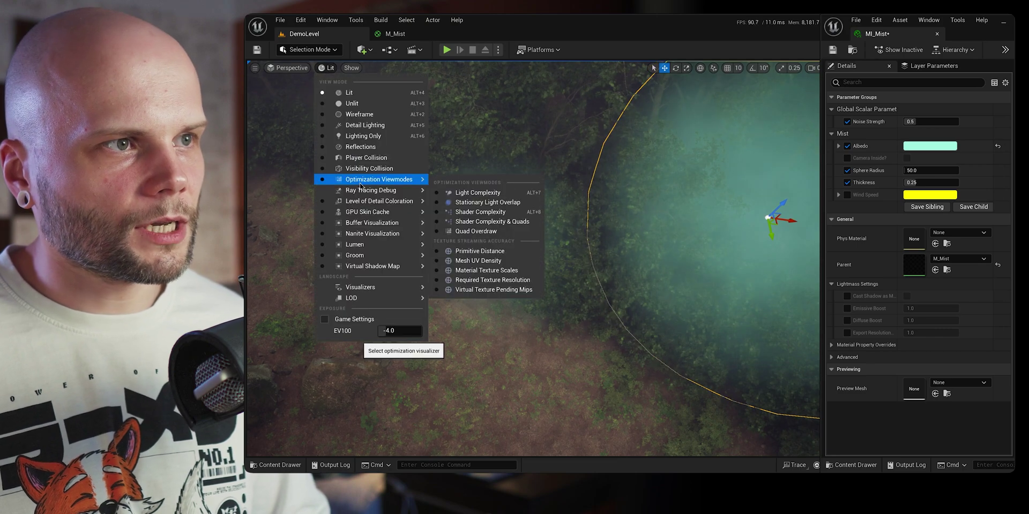
pyautogui.click(492, 212)
pyautogui.click(348, 68)
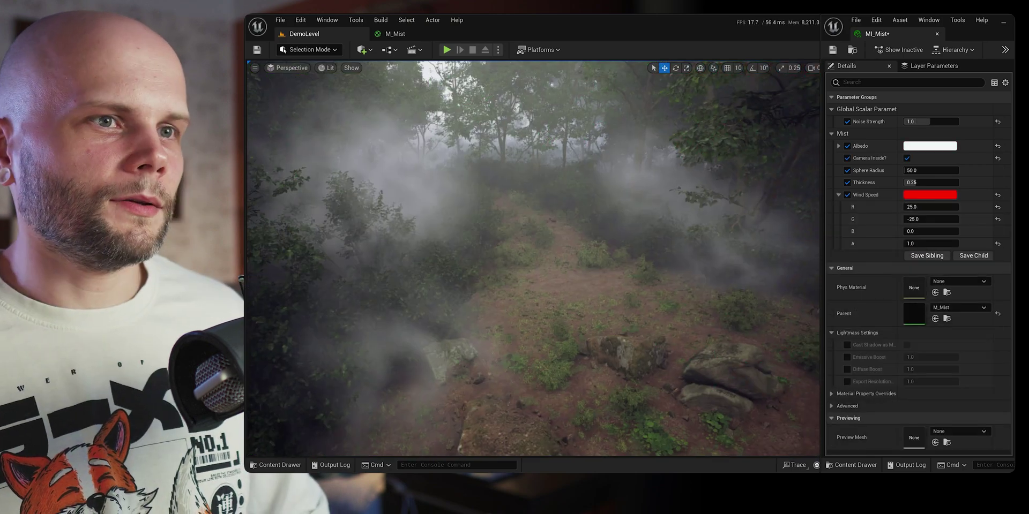
# Step: Set MI_Mist's Thickness to 0.1 and save the changes
pyautogui.click(935, 182)
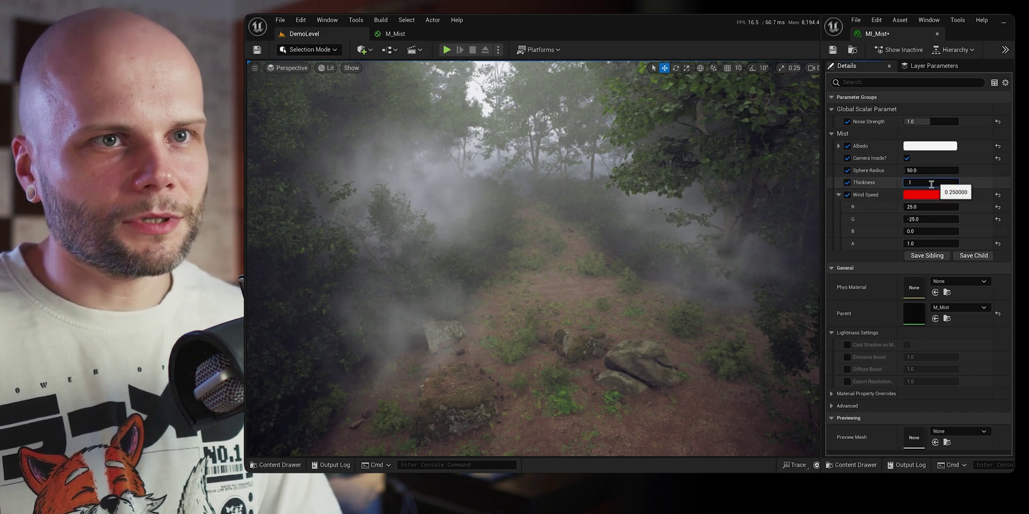
pyautogui.write('.1')
pyautogui.press('Return')
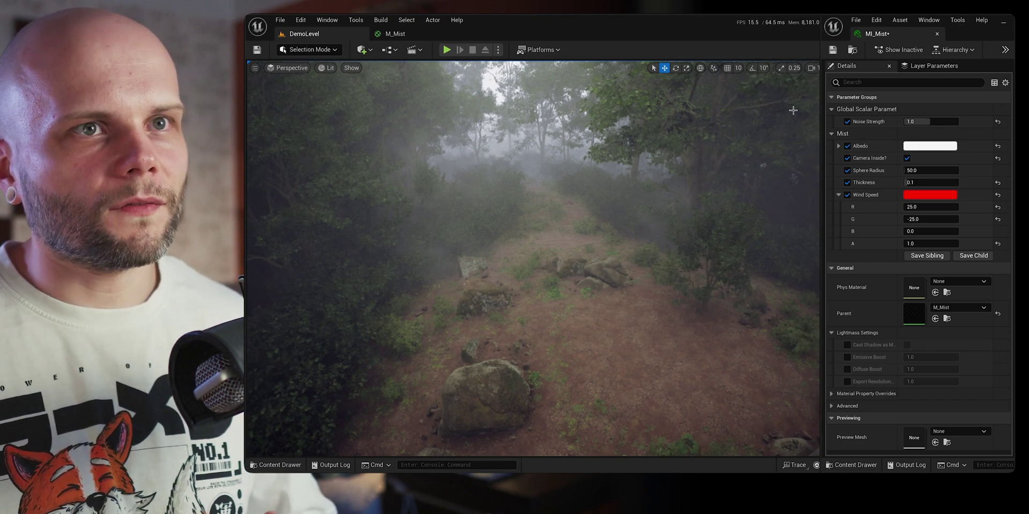
pyautogui.hotkey('ctrl', 's')
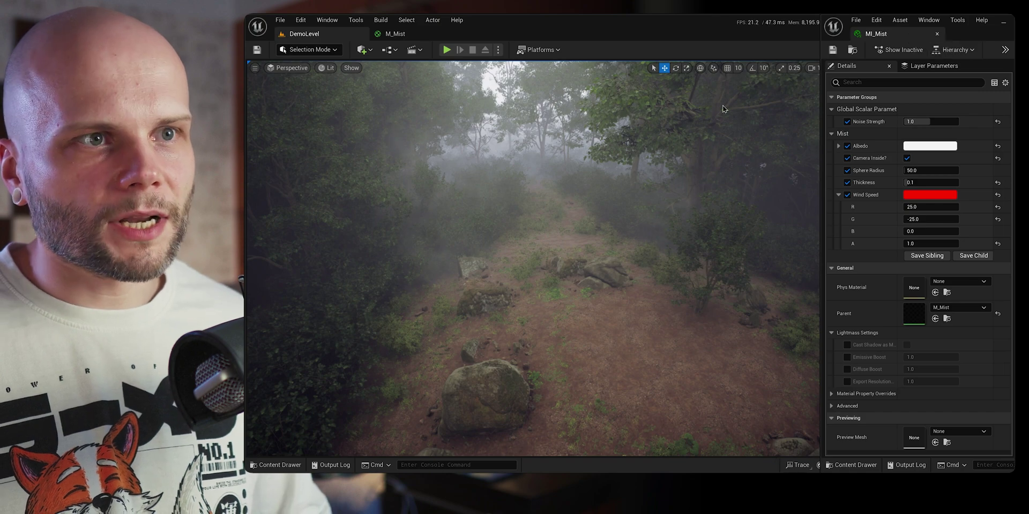
# Step: With the editor icons displayed, delete the selected actor near the sound icon, undo the deletion, and hide the icons again
pyautogui.moveTo(724, 108); pyautogui.dragTo(578, 118, button='right')
pyautogui.moveTo(624, 191); pyautogui.dragTo(520, 197, button='right')
pyautogui.press('g')
pyautogui.moveTo(642, 275); pyautogui.dragTo(547, 180, button='right')
pyautogui.moveTo(659, 248); pyautogui.dragTo(620, 290, button='right')
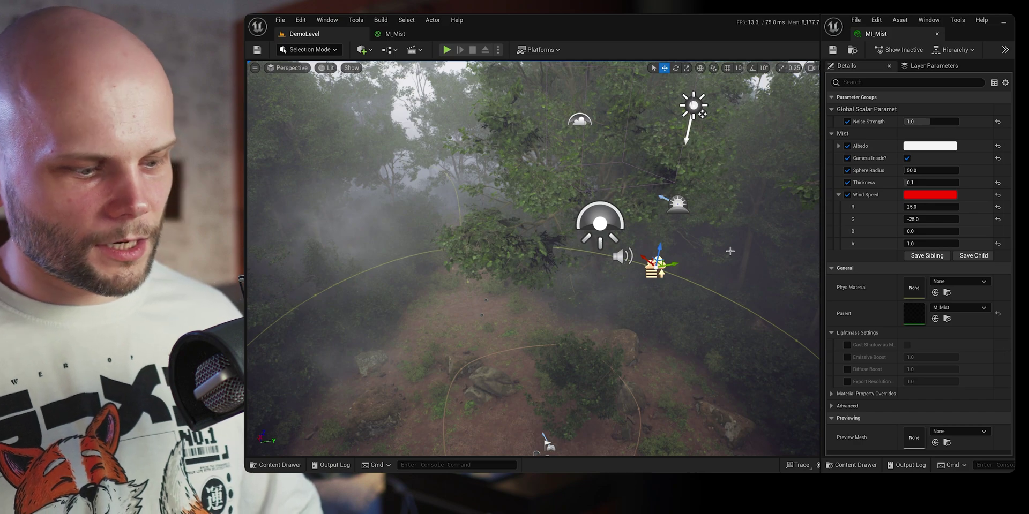
pyautogui.press('Delete')
pyautogui.moveTo(568, 186); pyautogui.dragTo(669, 309, button='right')
pyautogui.hotkey('ctrl', 'z')
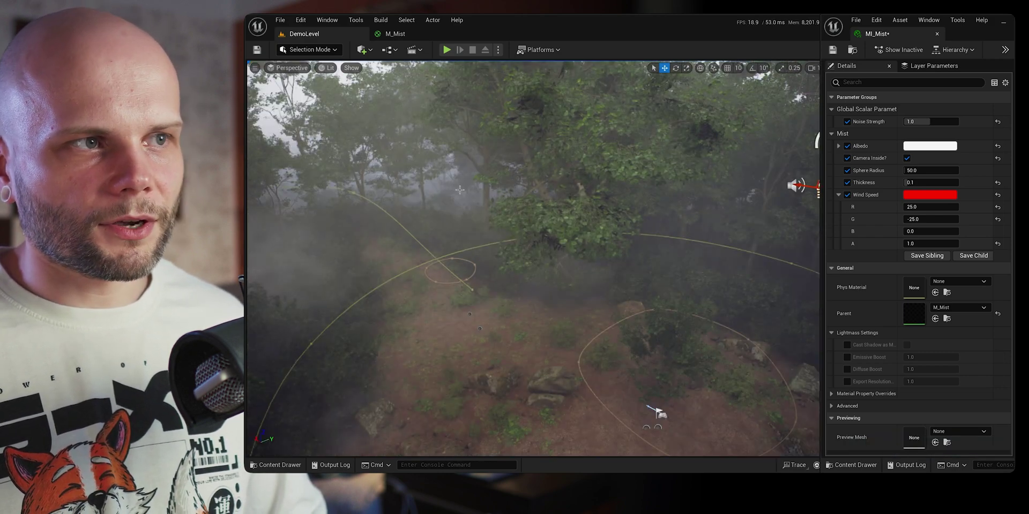
pyautogui.press('g')
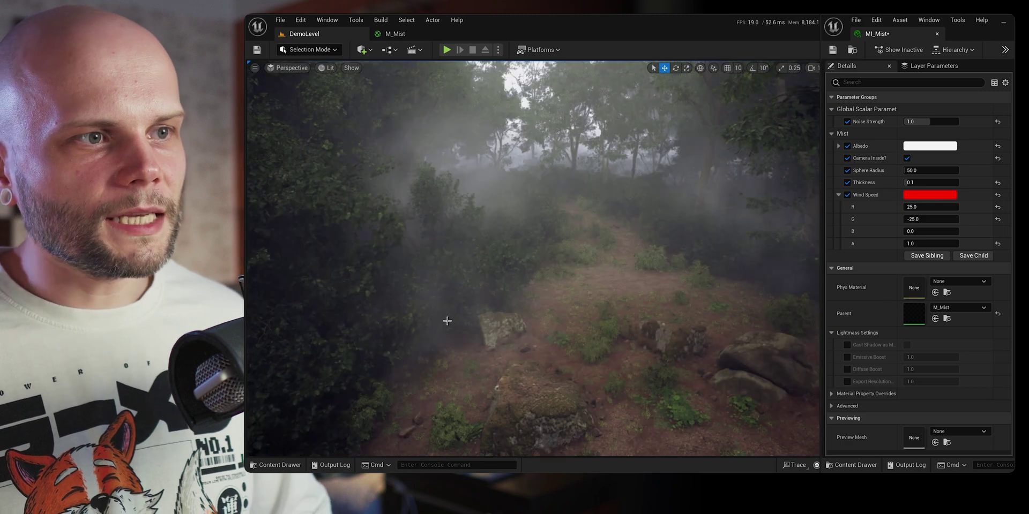
# Step: Examine the white mist beside the forest path from several viewpoints, with and without the selected sphere's outline
pyautogui.click(447, 321)
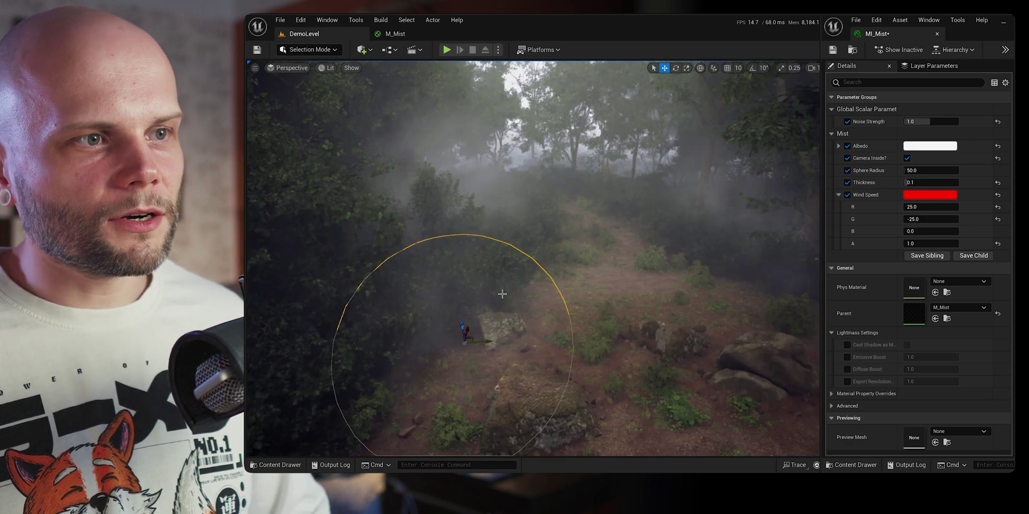
pyautogui.moveTo(503, 294); pyautogui.dragTo(547, 252, button='right')
pyautogui.press('g')
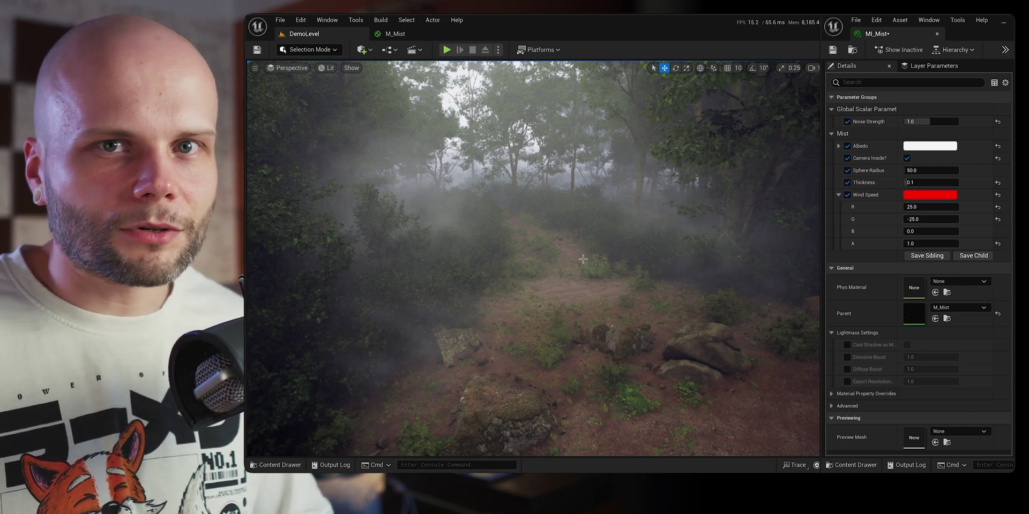
pyautogui.press('a')
pyautogui.moveTo(533, 258); pyautogui.dragTo(539, 268, button='right')
pyautogui.press('d')
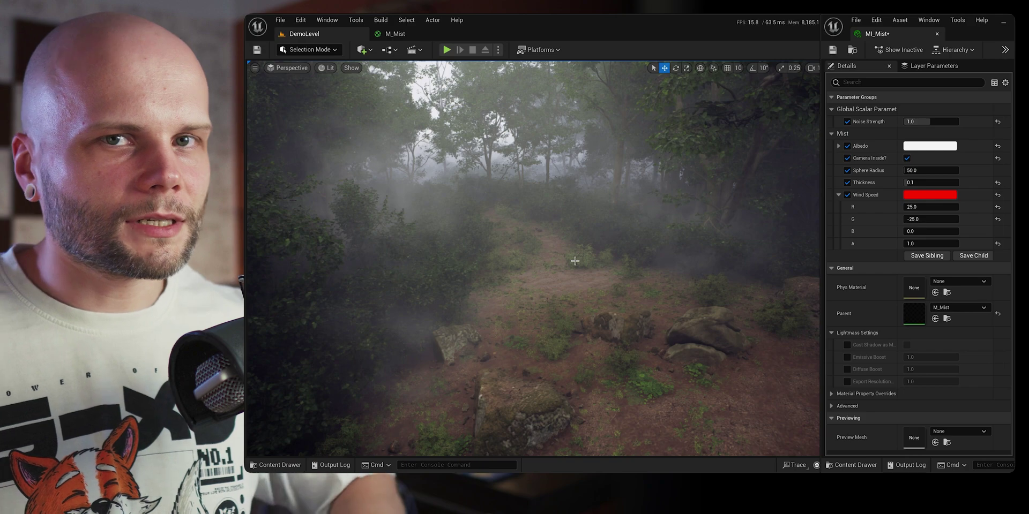
pyautogui.moveTo(575, 261); pyautogui.dragTo(503, 268, button='right')
pyautogui.press('e')
pyautogui.press('g')
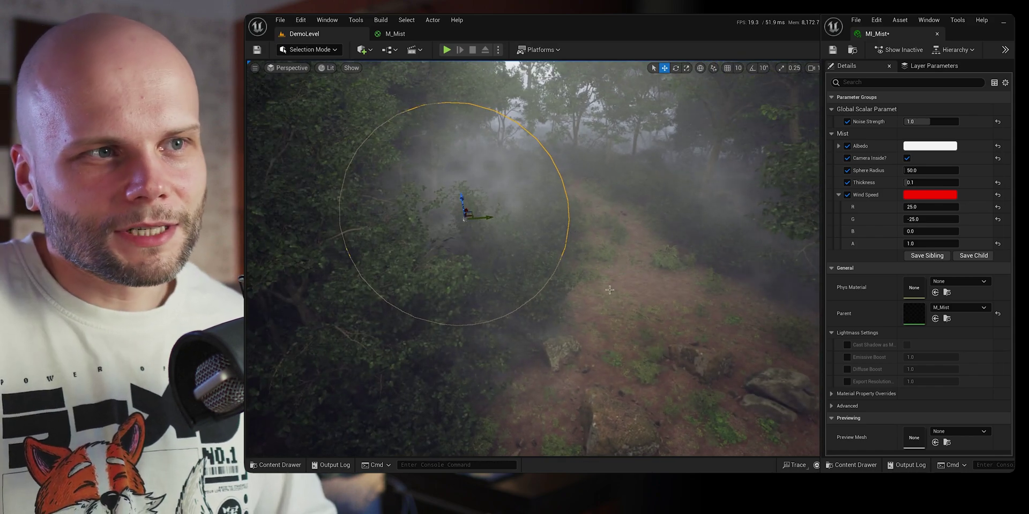
pyautogui.moveTo(636, 218); pyautogui.dragTo(713, 304, button='right')
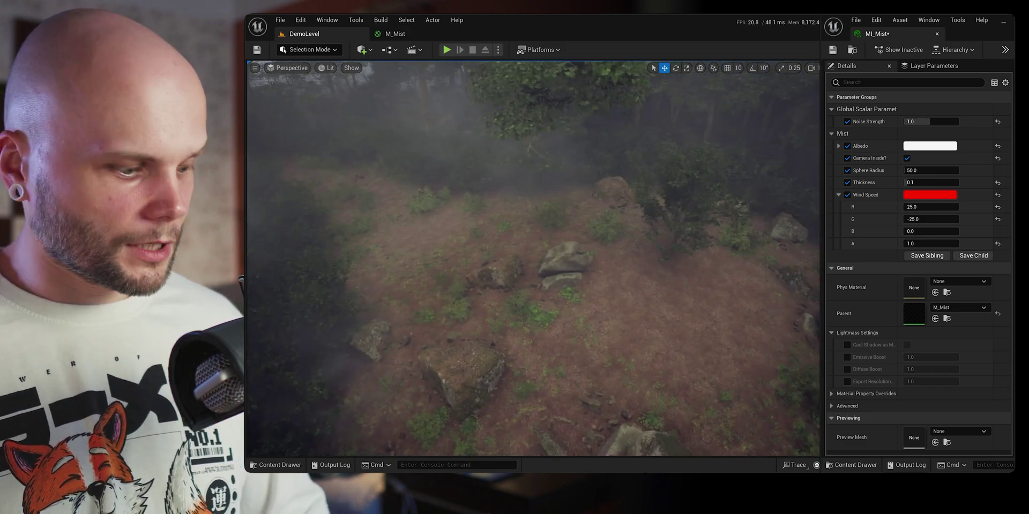
# Step: Switch to Modeling Mode and start a new sphere with the Box subdivision type
pyautogui.click(323, 51)
pyautogui.click(318, 105)
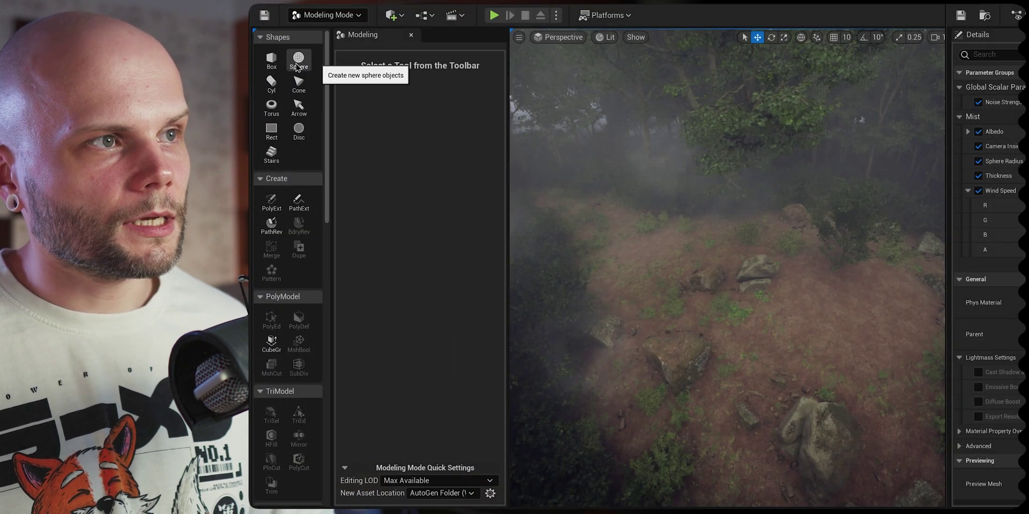
pyautogui.click(298, 61)
pyautogui.click(422, 123)
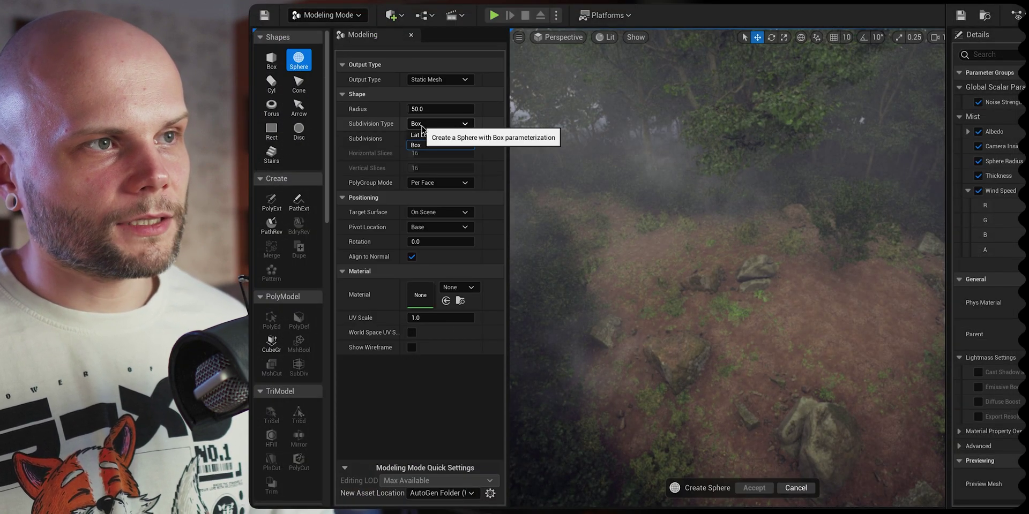
pyautogui.click(416, 145)
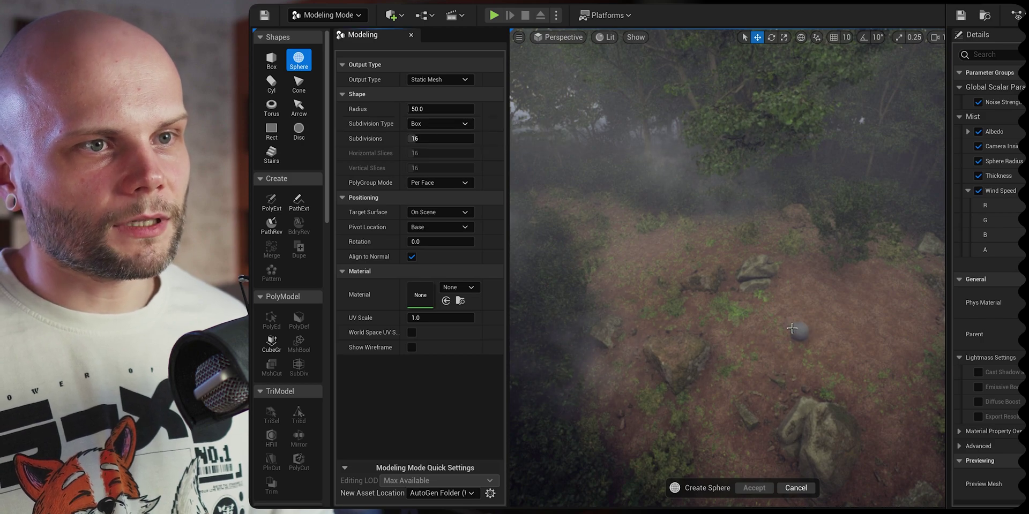
# Step: Preview the new sphere with Subdivisions at 1, settle on 2, and set its Pivot Location to Centered
pyautogui.moveTo(792, 328); pyautogui.dragTo(852, 439, button='right')
pyautogui.press('w')
pyautogui.press('w')
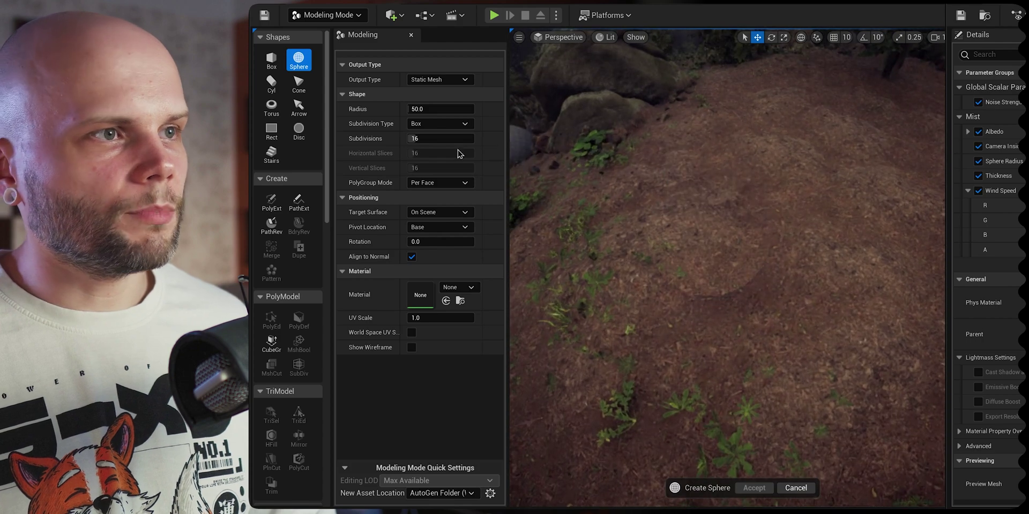
pyautogui.click(449, 140)
pyautogui.write('1')
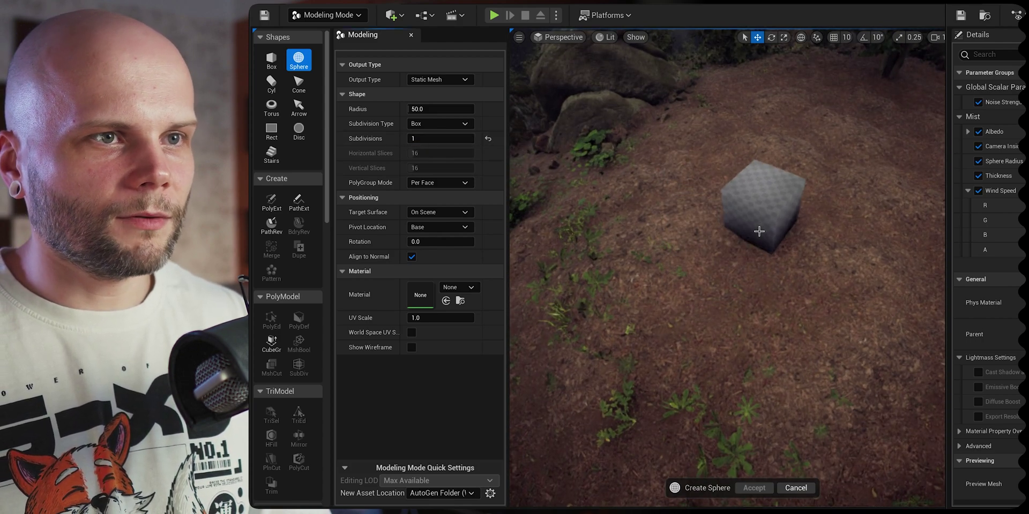
pyautogui.click(707, 212)
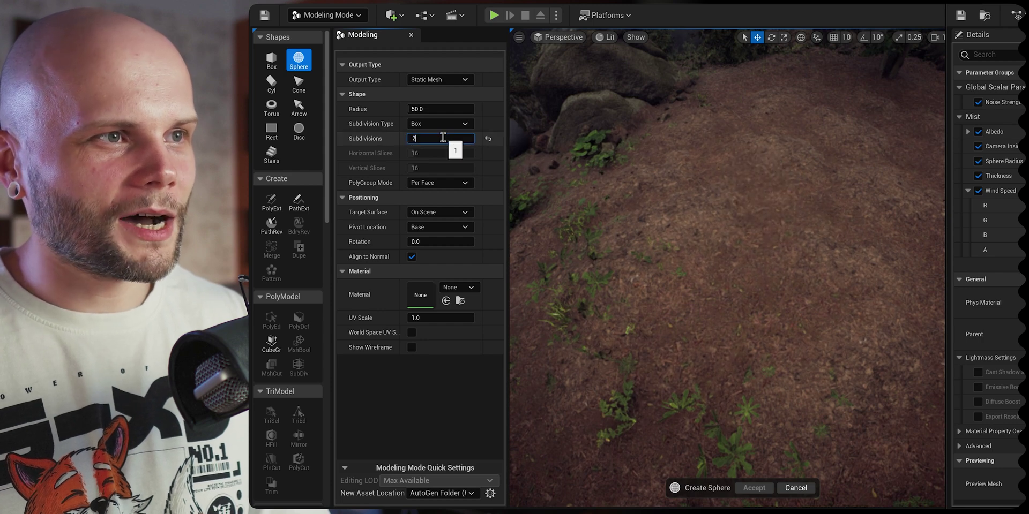
pyautogui.press('Return')
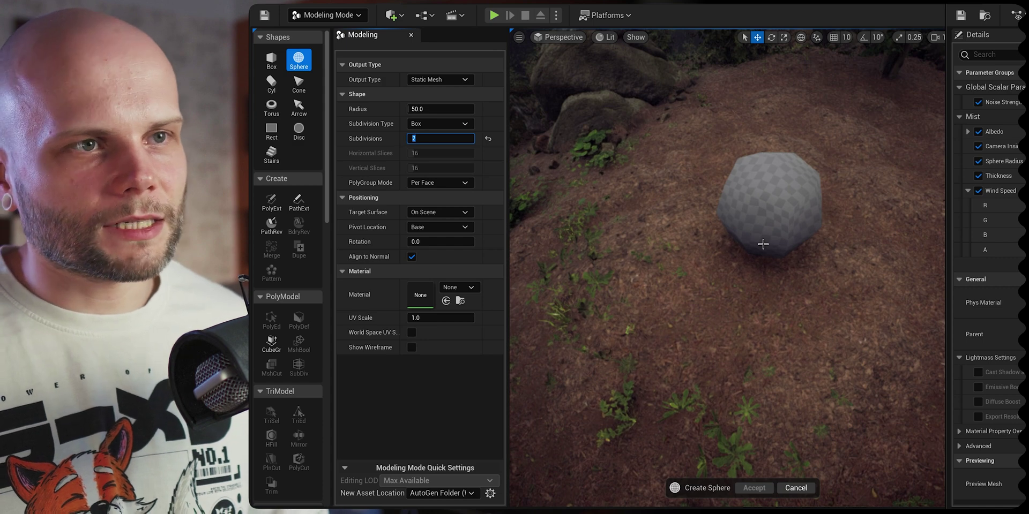
pyautogui.click(449, 227)
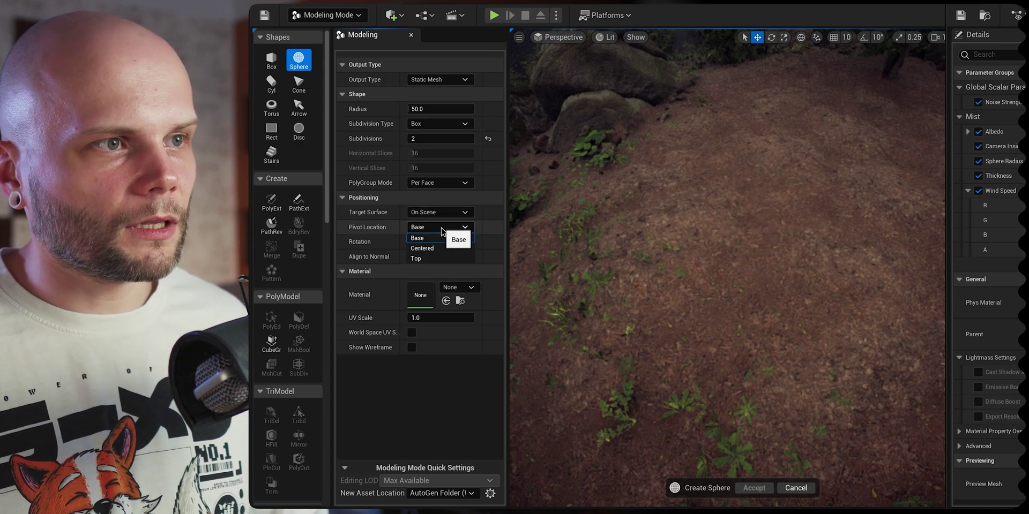
pyautogui.click(439, 249)
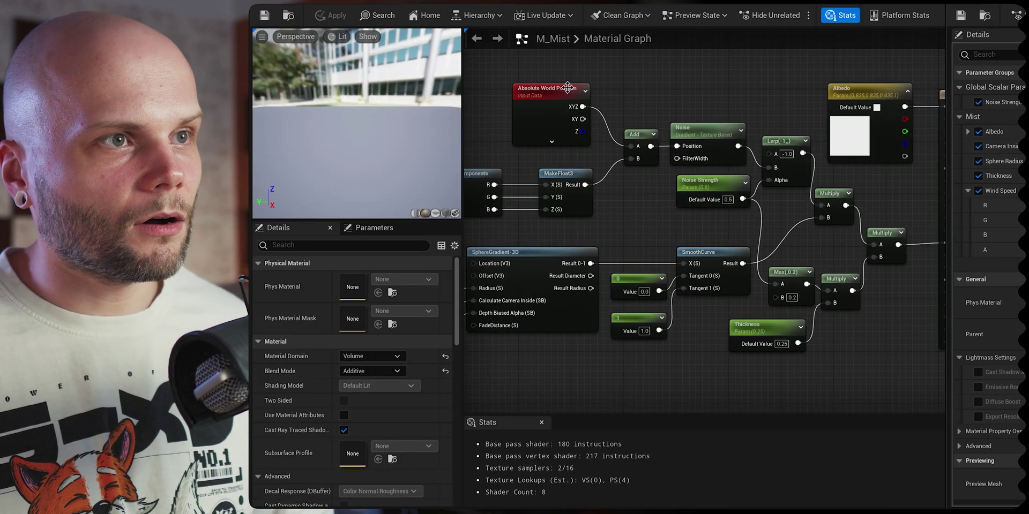
# Step: In M_Mist's material graph, examine the Absolute World Position node and how it feeds the noise
pyautogui.click(567, 87)
pyautogui.moveTo(650, 101); pyautogui.dragTo(712, 134, button='right')
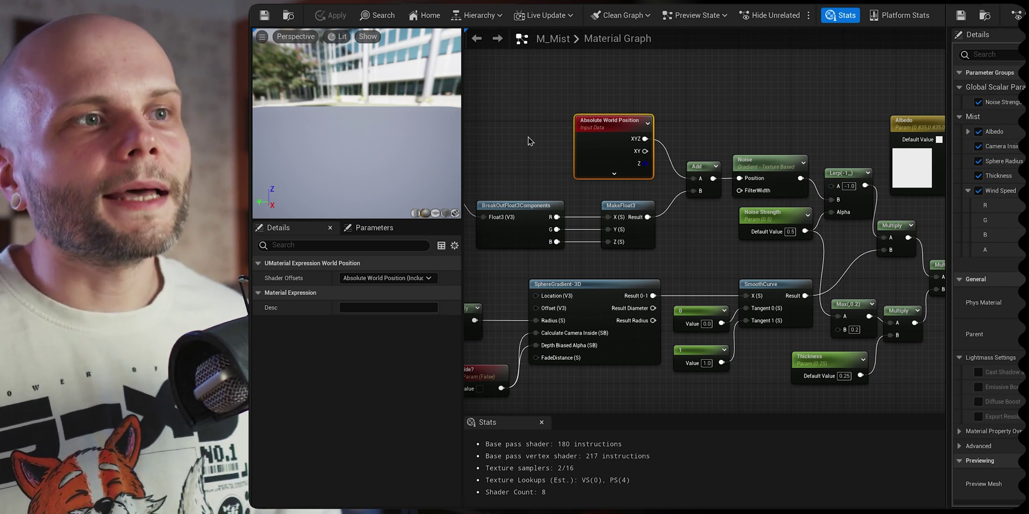
pyautogui.moveTo(734, 92); pyautogui.dragTo(801, 186, button='right')
pyautogui.scroll(2, 714, 202)
pyautogui.moveTo(777, 232); pyautogui.dragTo(782, 177, button='right')
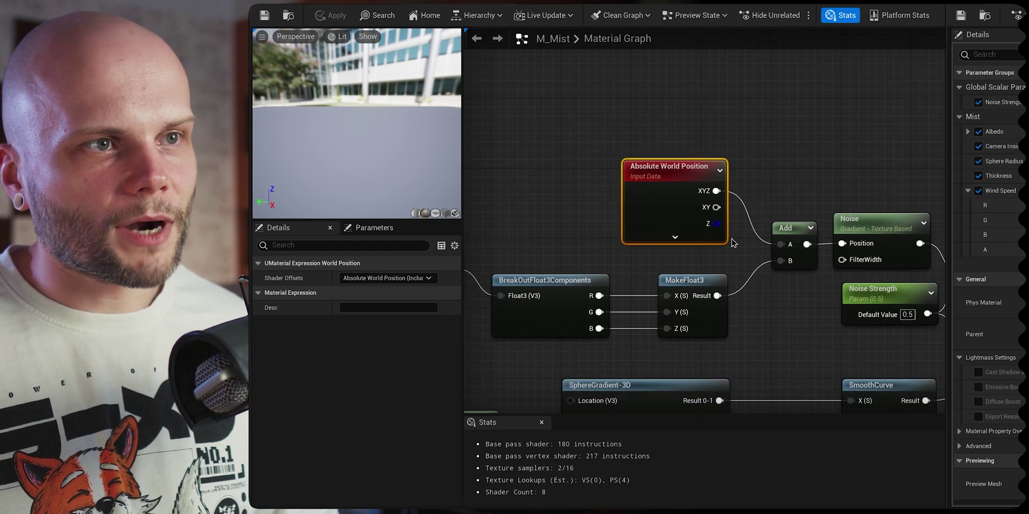
pyautogui.scroll(-2, 700, 126)
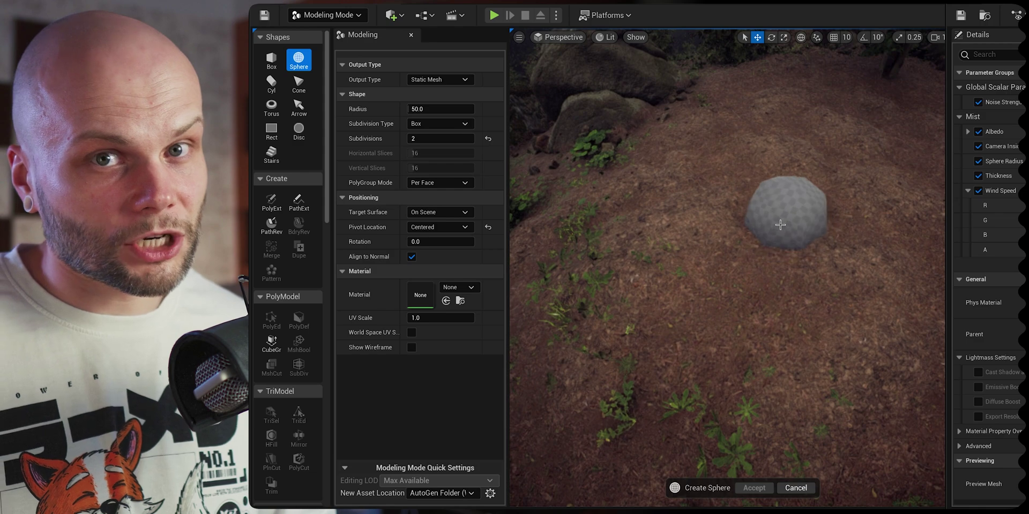
# Step: Place the low-poly sphere on the bare ground in DemoLevel and accept its creation
pyautogui.moveTo(722, 232); pyautogui.dragTo(724, 212, button='right')
pyautogui.moveTo(727, 273); pyautogui.dragTo(729, 332, button='right')
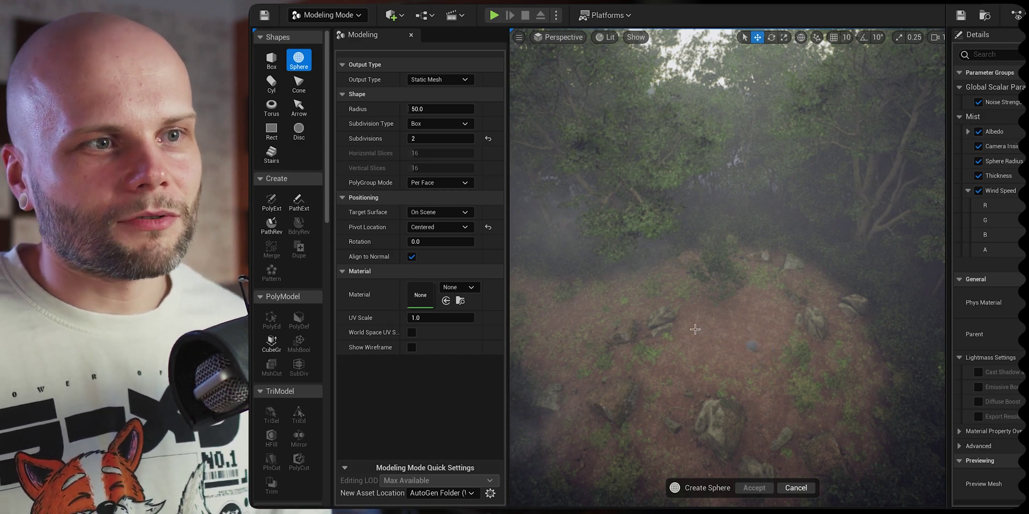
pyautogui.moveTo(676, 330); pyautogui.dragTo(739, 383, button='right')
pyautogui.moveTo(602, 268); pyautogui.dragTo(596, 229, button='right')
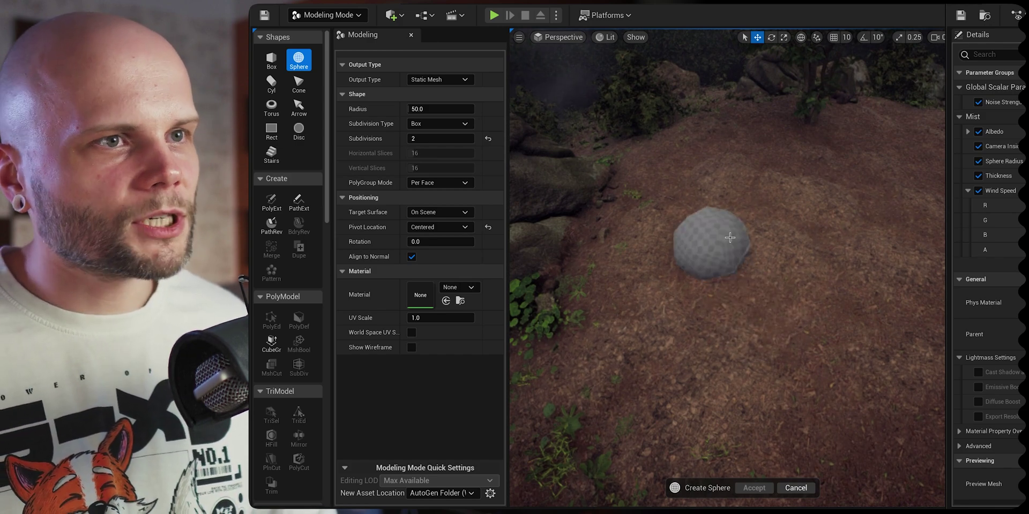
pyautogui.moveTo(723, 239); pyautogui.dragTo(761, 227, button='right')
pyautogui.moveTo(672, 239); pyautogui.dragTo(675, 236, button='right')
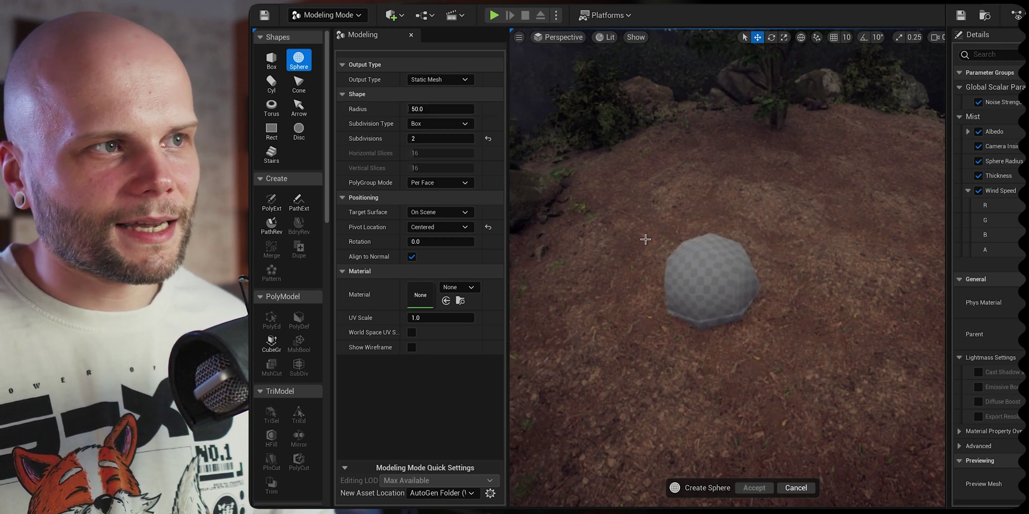
pyautogui.click(735, 274)
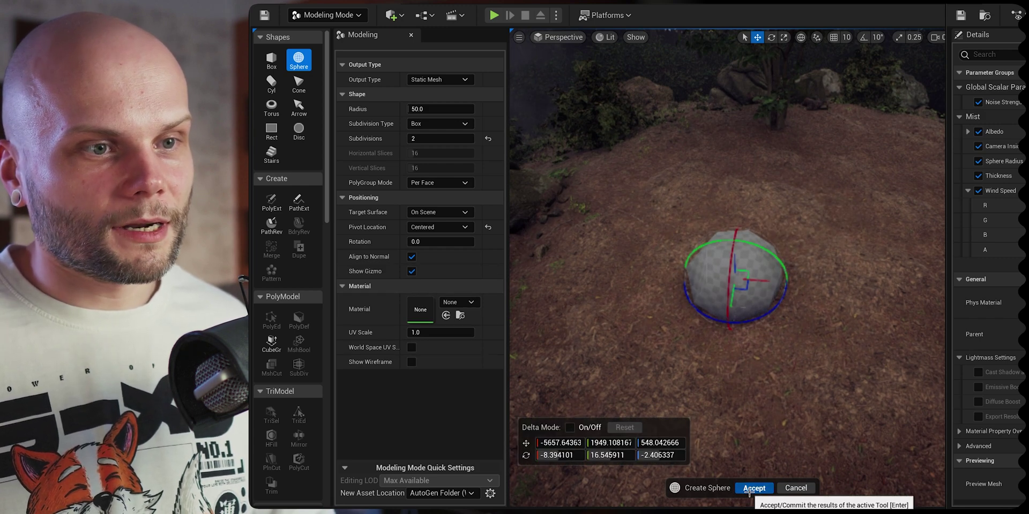
pyautogui.click(754, 488)
# Step: Leave Modeling Mode for Selection Mode, keeping the new sphere selected
pyautogui.write('w')
pyautogui.press('BackSpace')
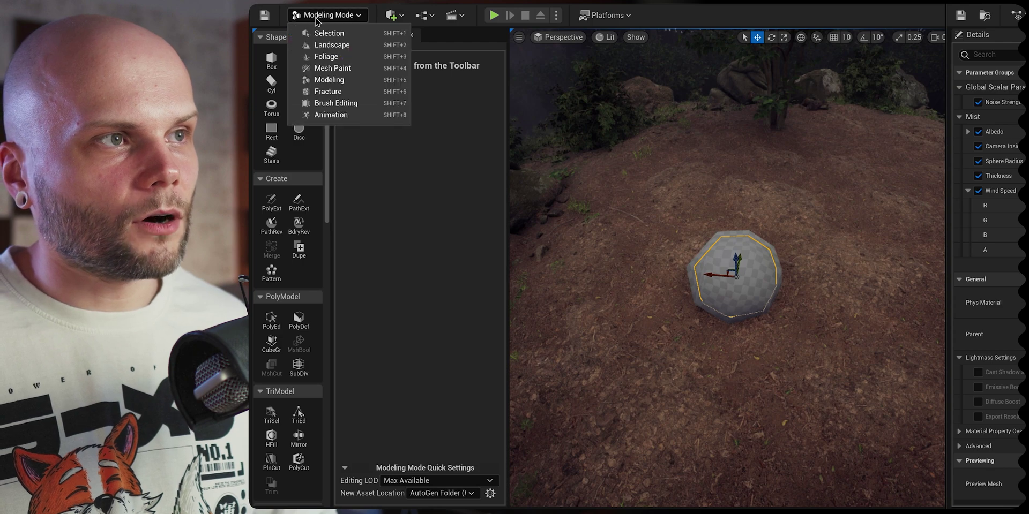
pyautogui.press('Escape')
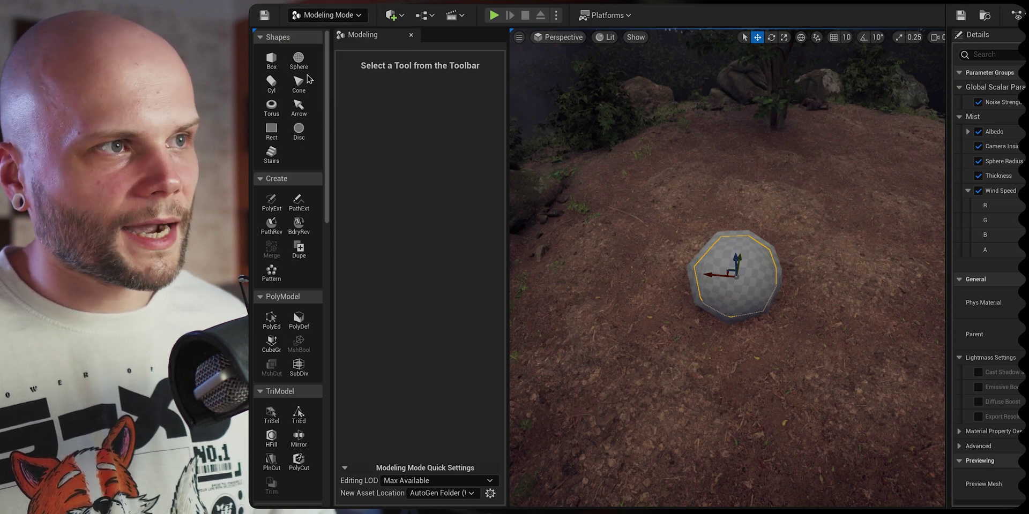
pyautogui.click(299, 60)
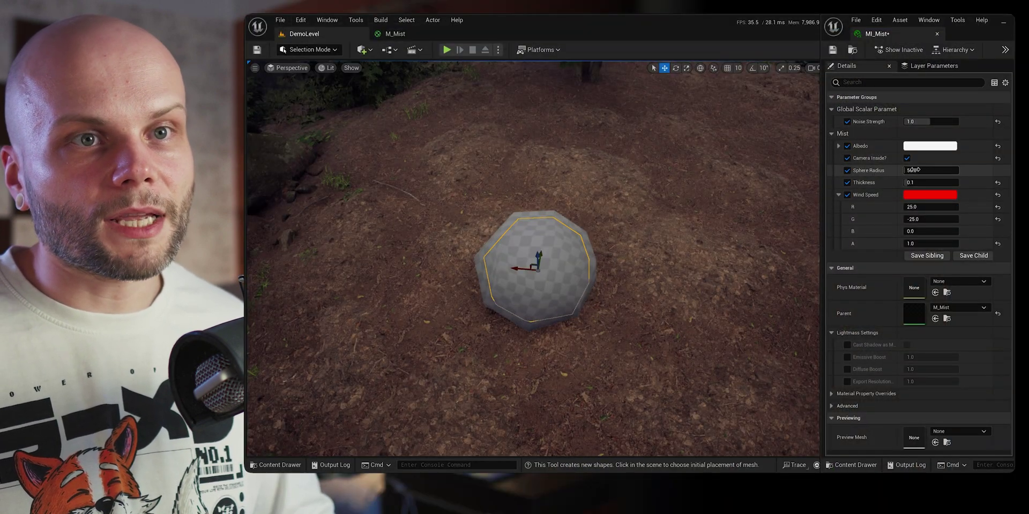
pyautogui.press('s')
pyautogui.moveTo(671, 225)
pyautogui.mouseDown(button='right')
pyautogui.moveTo(643, 225)
pyautogui.moveTo(671, 225)
pyautogui.mouseUp(button='right')
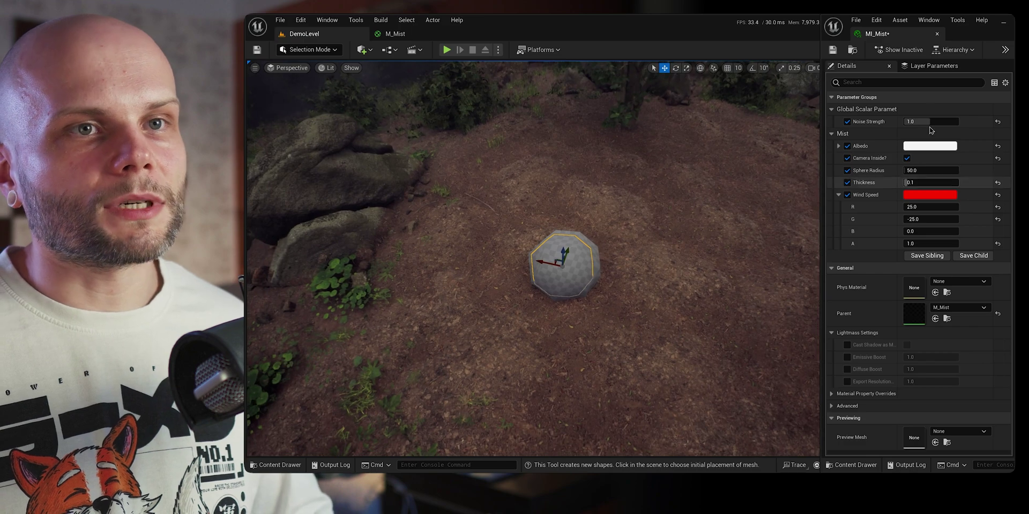
# Step: In M_Mist's graph, examine how Sphere Radius and ObjectScale multiply into the SphereGradient-3D radius
pyautogui.click(404, 36)
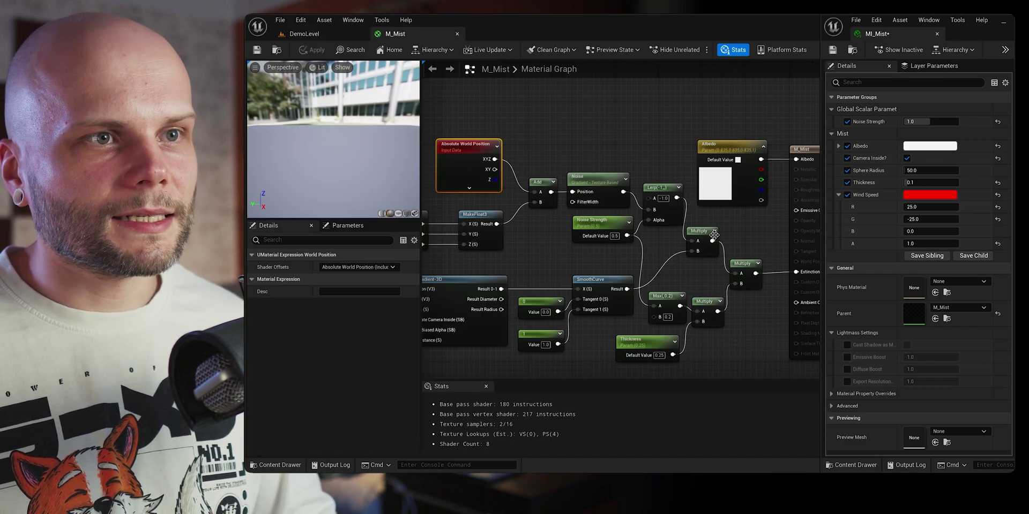
pyautogui.moveTo(757, 267); pyautogui.dragTo(805, 232, button='right')
pyautogui.moveTo(487, 300); pyautogui.dragTo(632, 263, button='right')
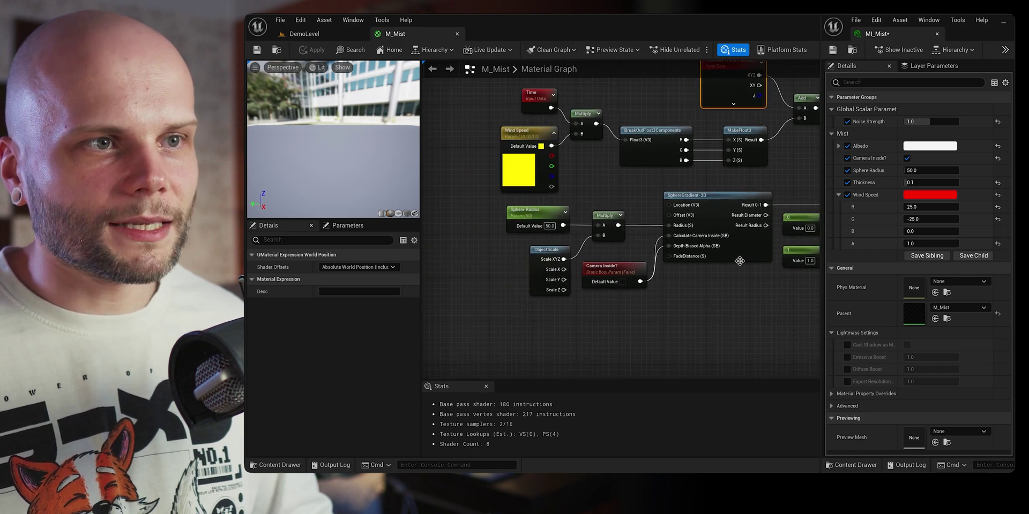
pyautogui.moveTo(740, 261); pyautogui.dragTo(760, 322, button='right')
pyautogui.click(498, 274)
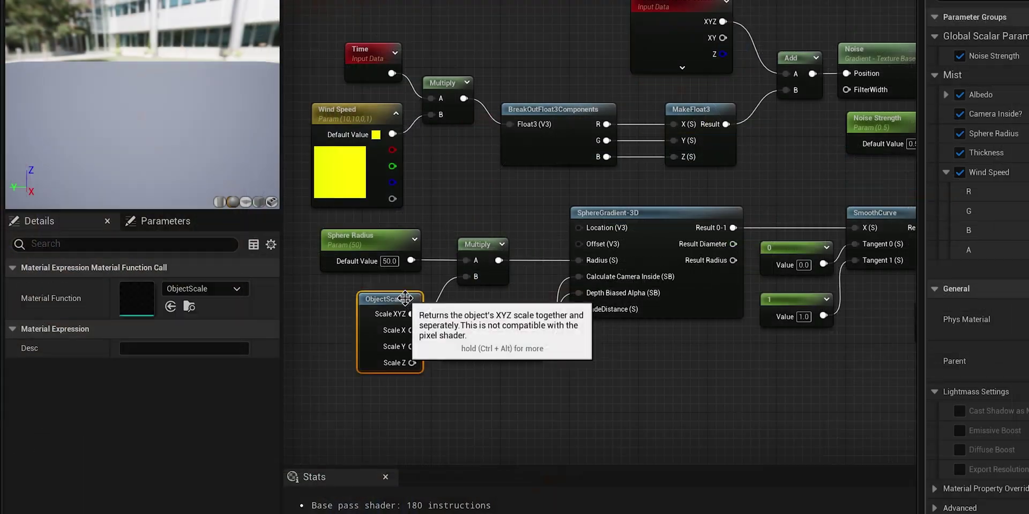
pyautogui.scroll(2, 375, 321)
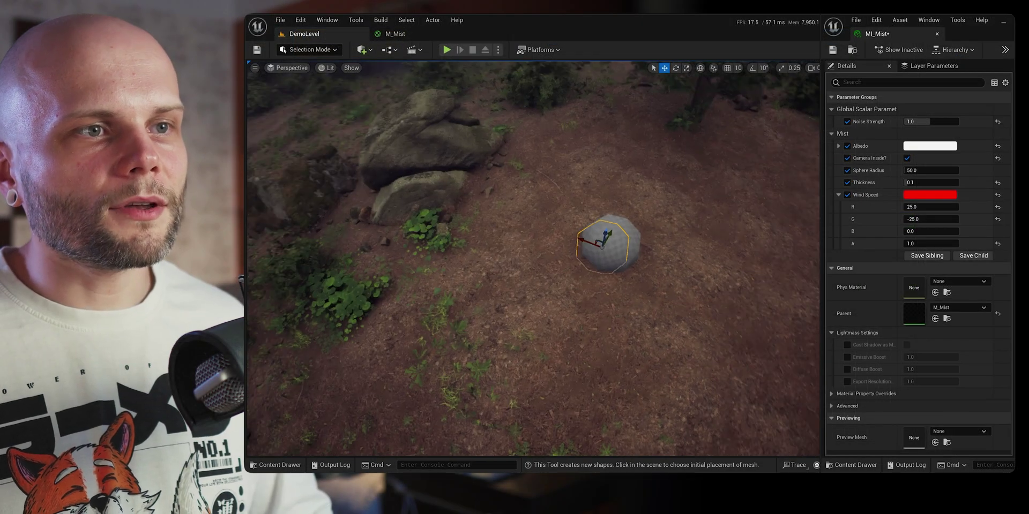
# Step: Assign the MI_Mist material instance to Element 0 of the new sphere
pyautogui.moveTo(571, 245); pyautogui.dragTo(611, 203, button='right')
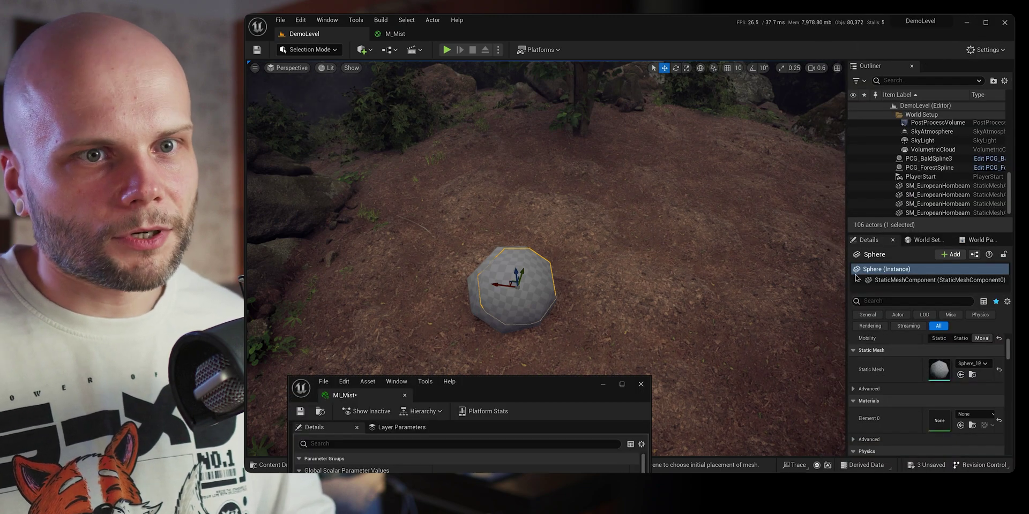
pyautogui.click(974, 414)
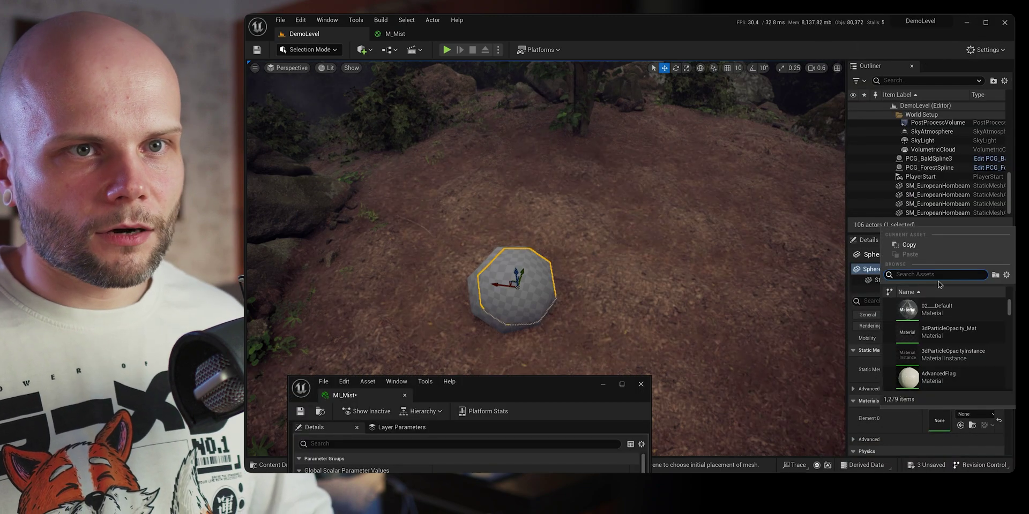
pyautogui.write('mi_')
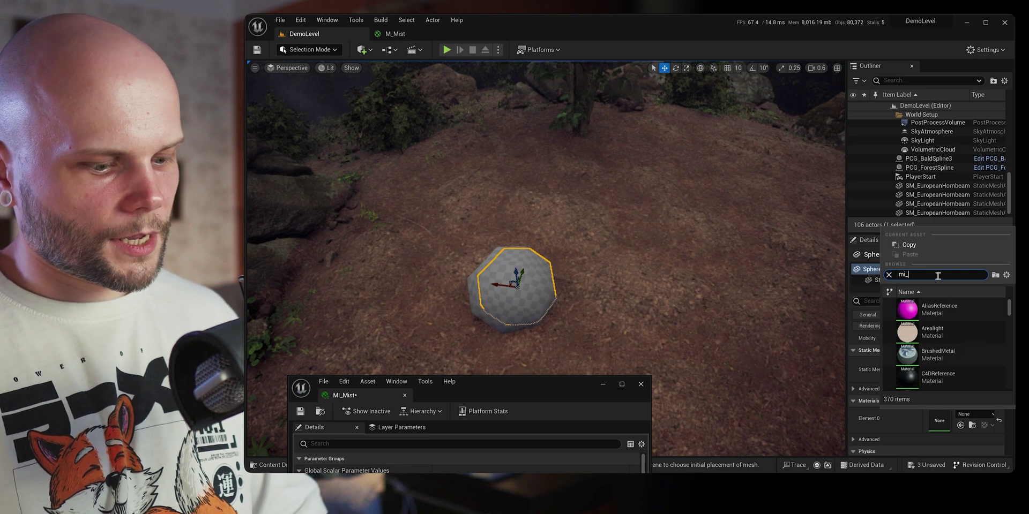
pyautogui.write('mist')
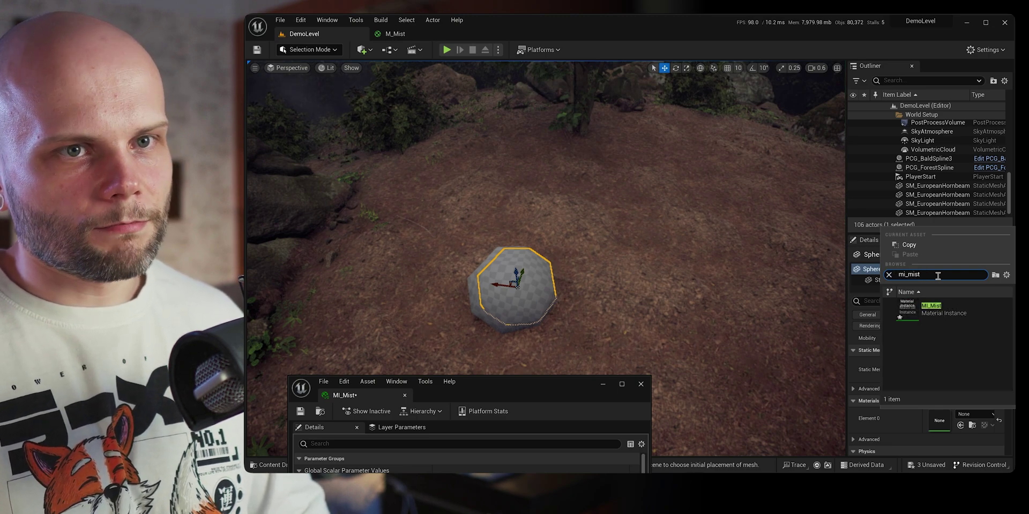
pyautogui.click(964, 323)
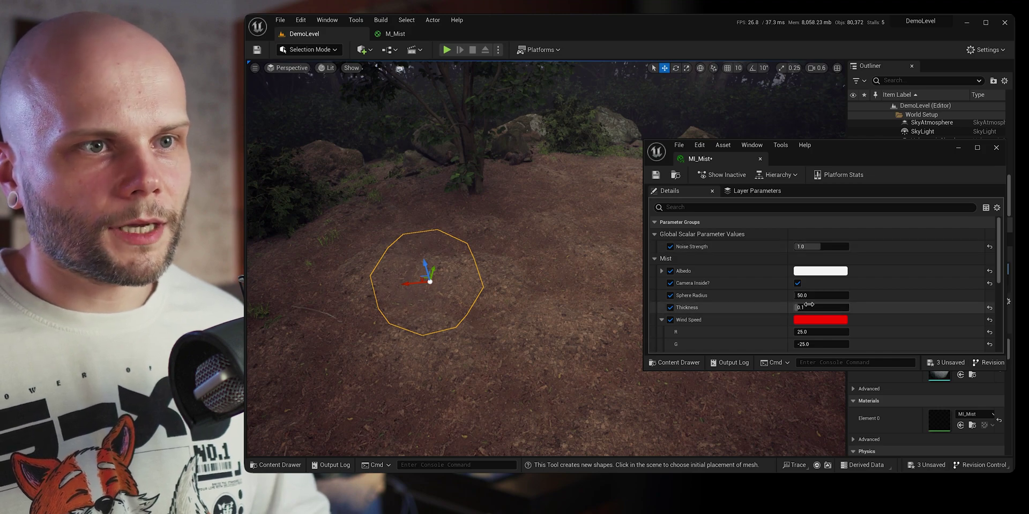
# Step: Set MI_Mist's Thickness to 1.0 and scale the new sphere up uniformly to several times its size
pyautogui.moveTo(803, 307); pyautogui.dragTo(847, 307)
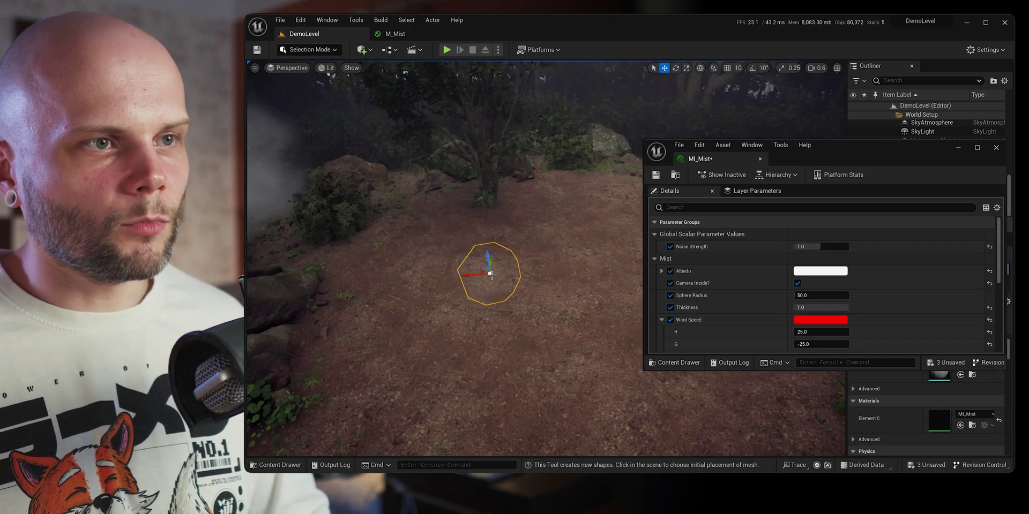
pyautogui.press('e')
pyautogui.press('r')
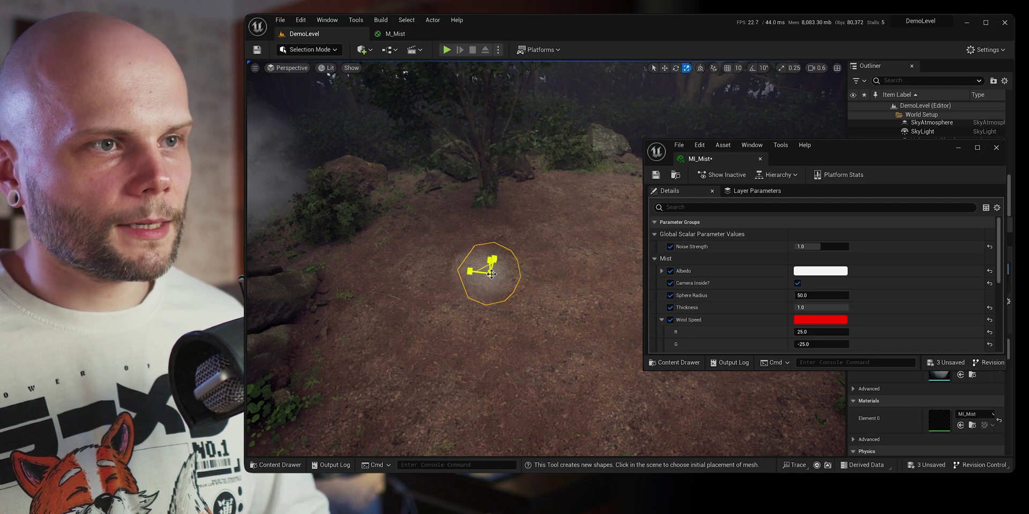
pyautogui.moveTo(488, 272); pyautogui.dragTo(557, 246)
pyautogui.moveTo(557, 247); pyautogui.dragTo(570, 259, button='right')
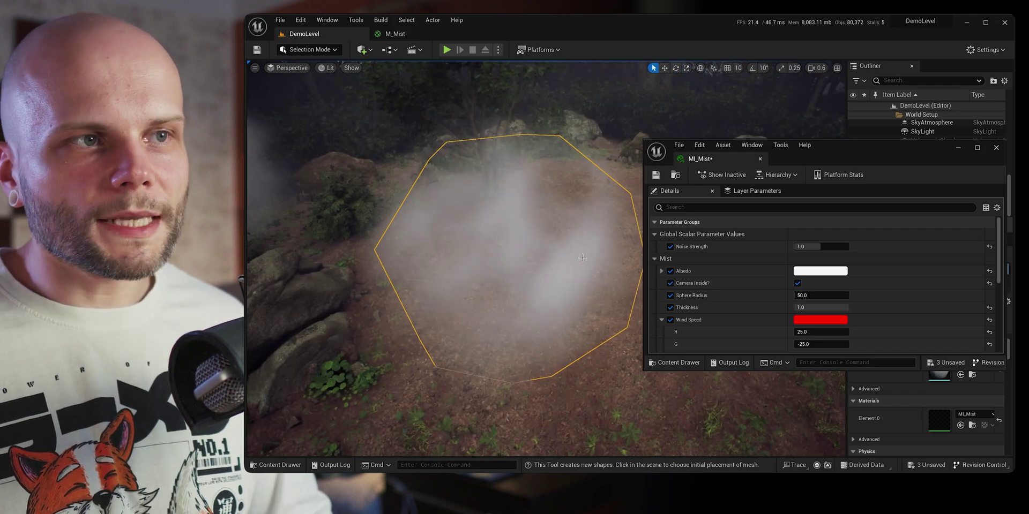
# Step: Flatten the enlarged mist sphere along its vertical axis and deselect it
pyautogui.moveTo(491, 240)
pyautogui.mouseDown(button='right')
pyautogui.moveTo(479, 241)
pyautogui.moveTo(493, 238)
pyautogui.mouseUp(button='right')
pyautogui.press('r')
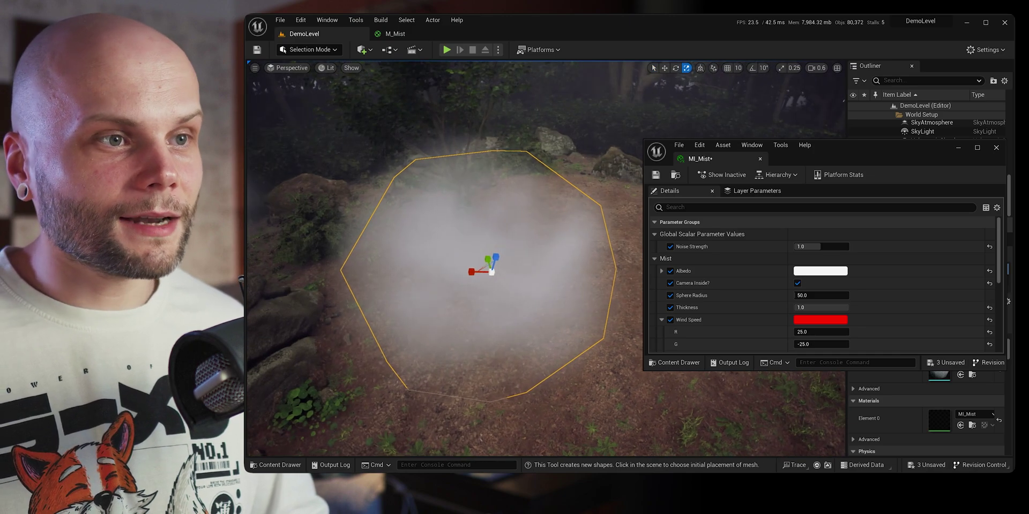
pyautogui.moveTo(495, 257); pyautogui.dragTo(513, 317)
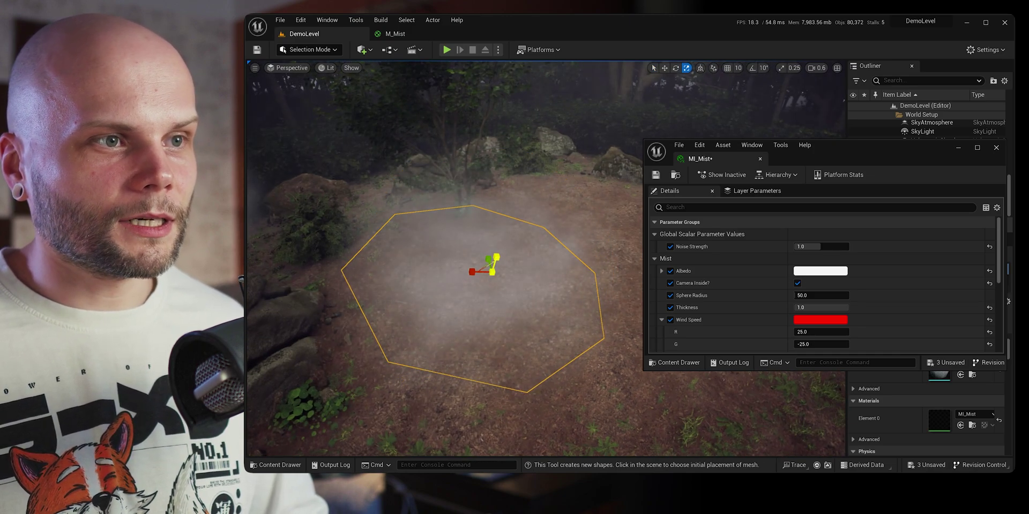
pyautogui.moveTo(513, 317); pyautogui.dragTo(503, 236, button='right')
pyautogui.press('q')
pyautogui.press('Escape')
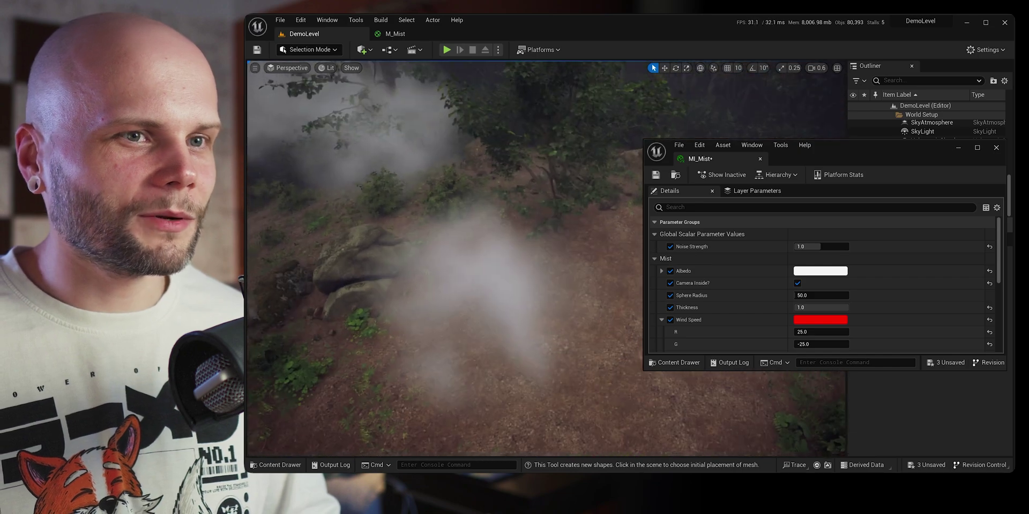
# Step: Move the MI_Mist editor beside the viewport and set the material instance's Thickness to 0.1
pyautogui.moveTo(729, 233); pyautogui.dragTo(841, 233)
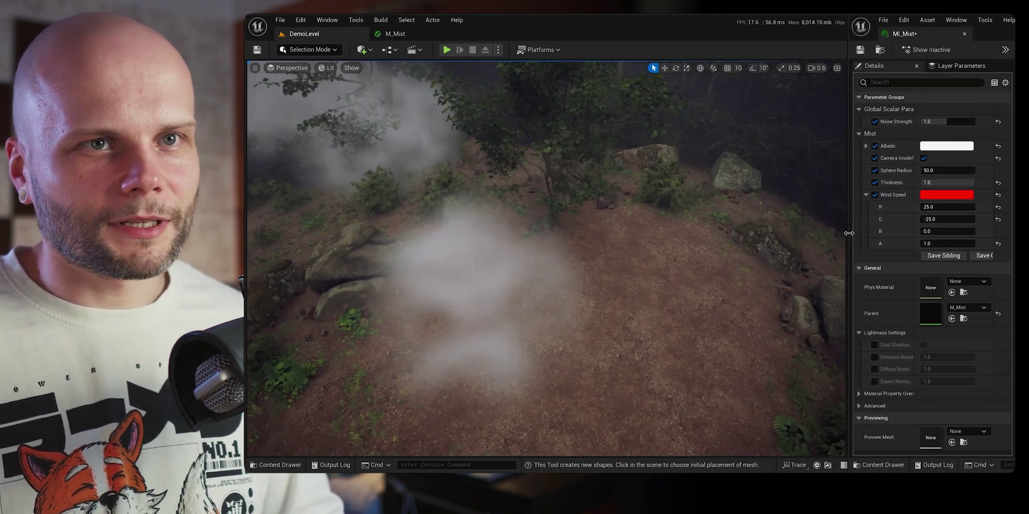
pyautogui.moveTo(546, 259); pyautogui.dragTo(512, 238, button='right')
pyautogui.click(571, 235)
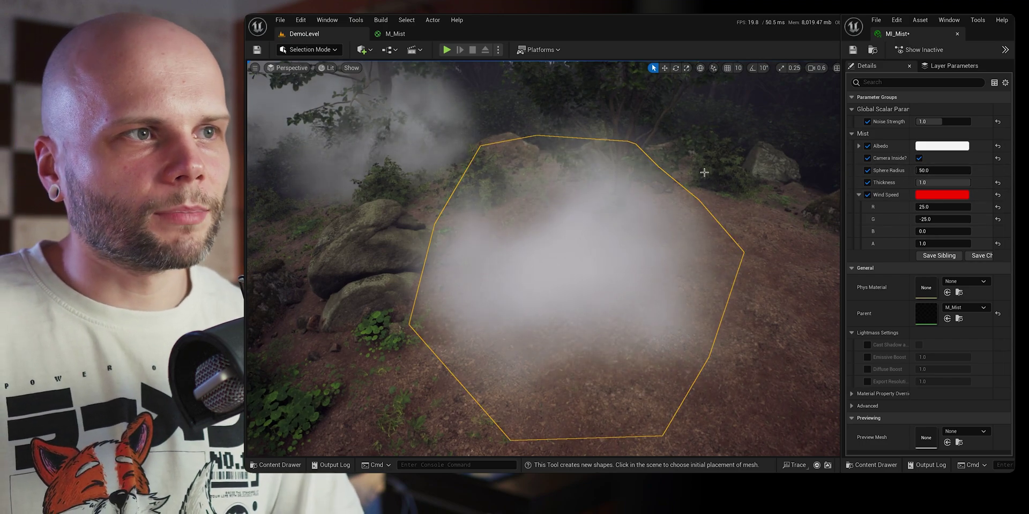
pyautogui.moveTo(703, 172); pyautogui.dragTo(643, 188, button='right')
pyautogui.click(960, 183)
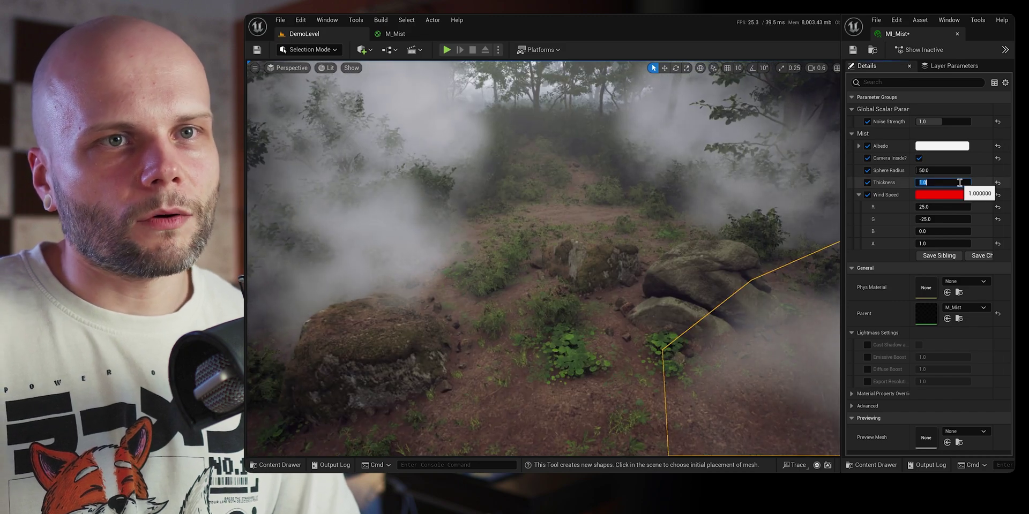
pyautogui.write('.1')
pyautogui.press('Return')
# Step: Select the four original mist spheres placed around the forest path together
pyautogui.moveTo(645, 257); pyautogui.dragTo(563, 220, button='right')
pyautogui.click(407, 295)
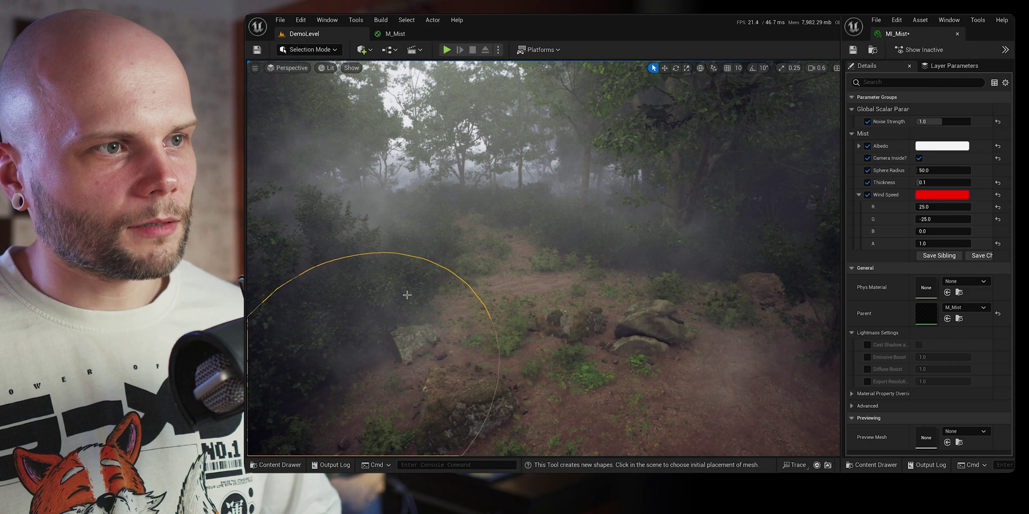
pyautogui.click(396, 173)
pyautogui.click(658, 251)
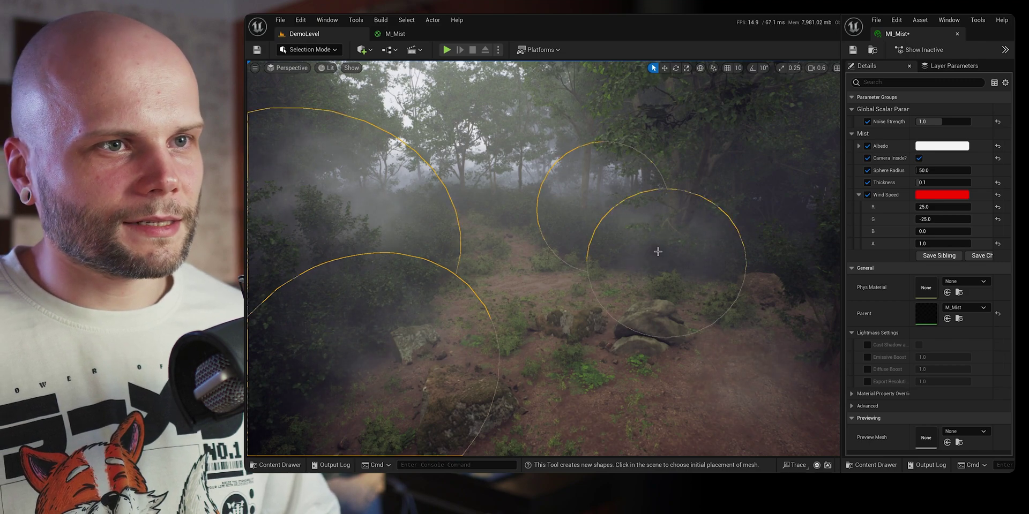
# Step: Copy the asset reference of the new low-poly MistSphere mesh in the Assets folder
pyautogui.click(302, 464)
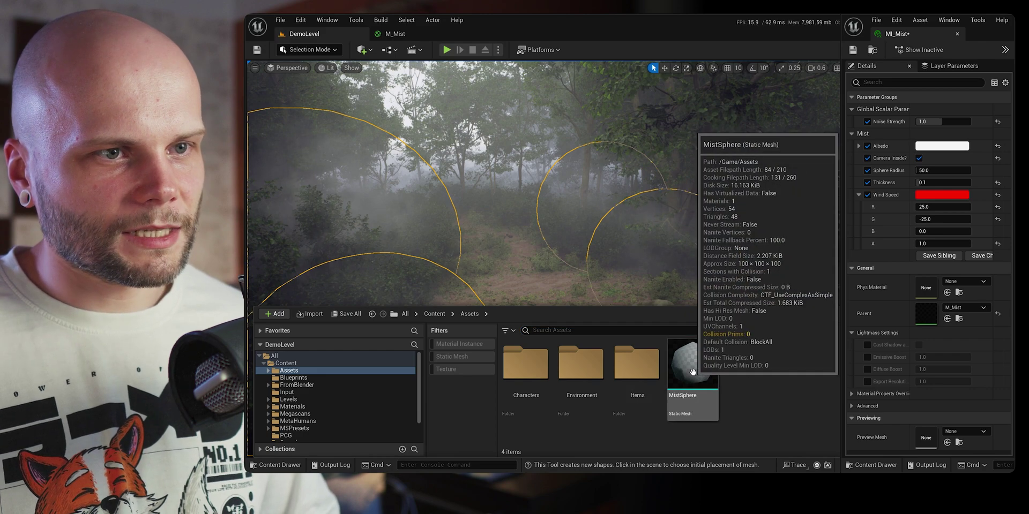
pyautogui.rightClick(696, 369)
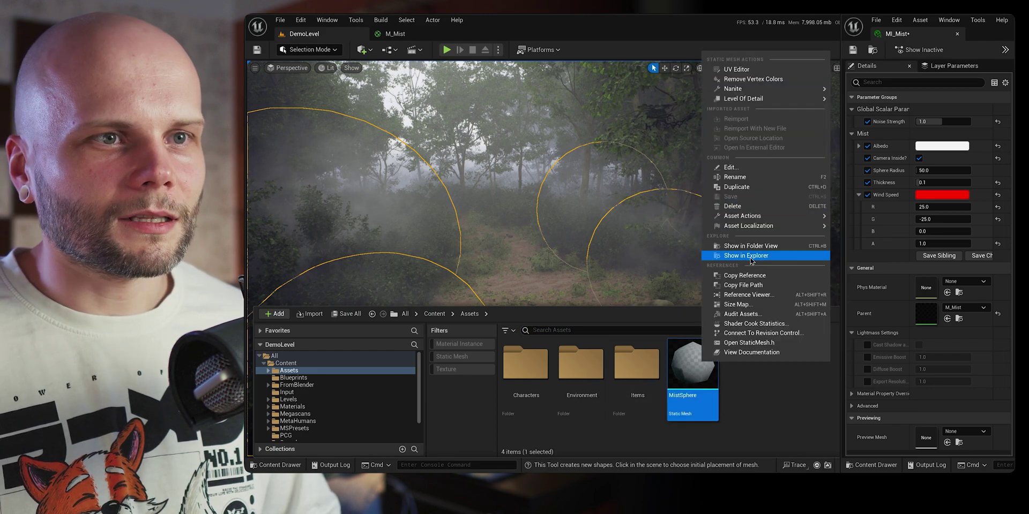
pyautogui.click(728, 274)
# Step: Delete the old MistSphere from the Environment folder, replacing its references with the new MistSphere from Assets, and save the affected content
pyautogui.doubleClick(570, 379)
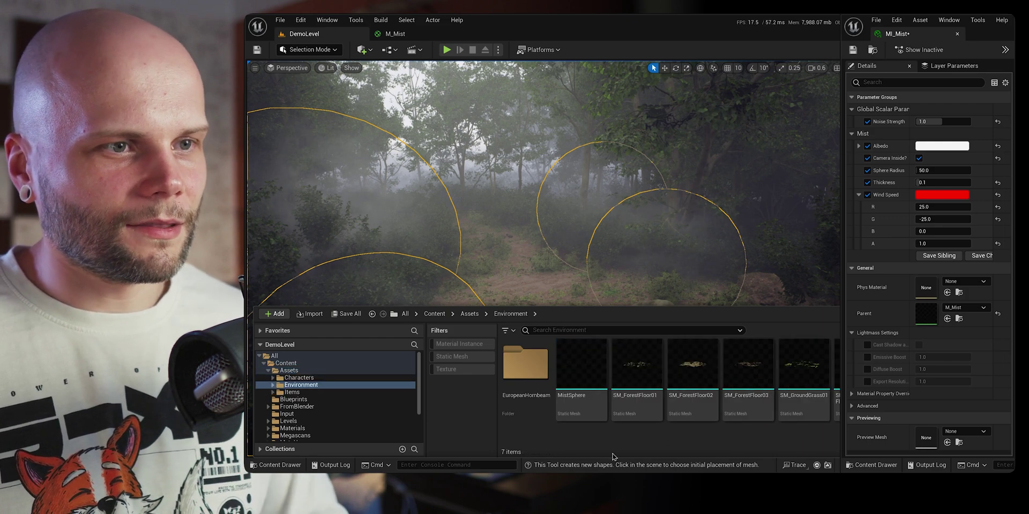
pyautogui.click(594, 370)
pyautogui.press('Delete')
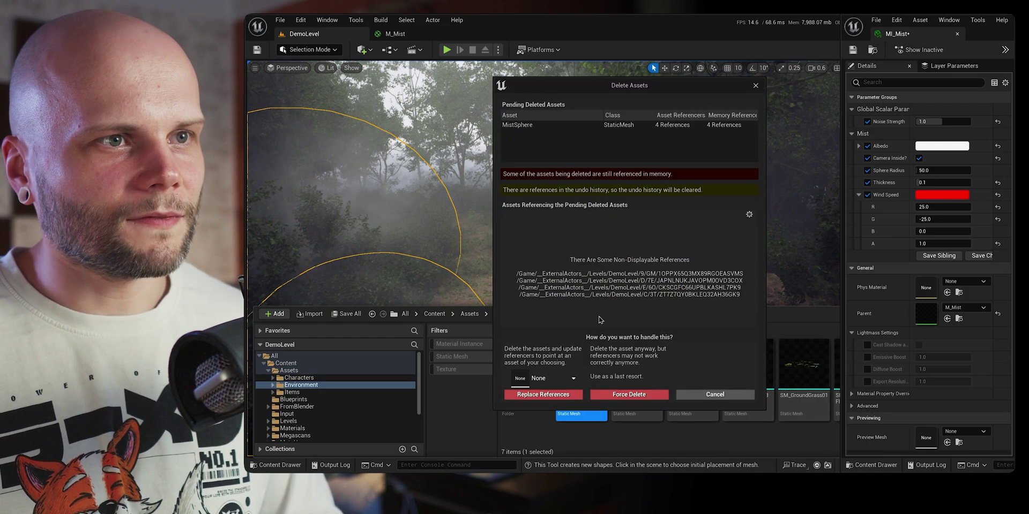
pyautogui.click(551, 378)
pyautogui.write('mist')
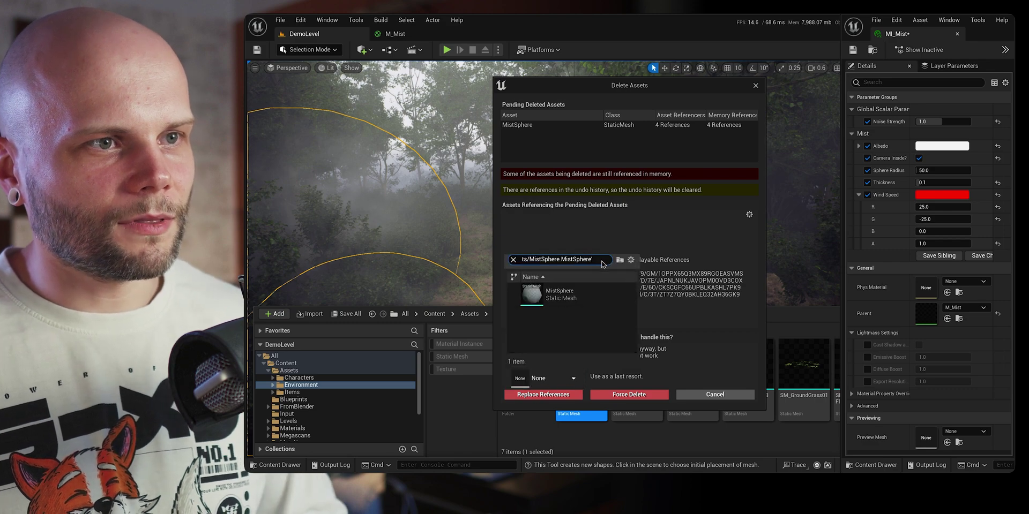
pyautogui.click(563, 295)
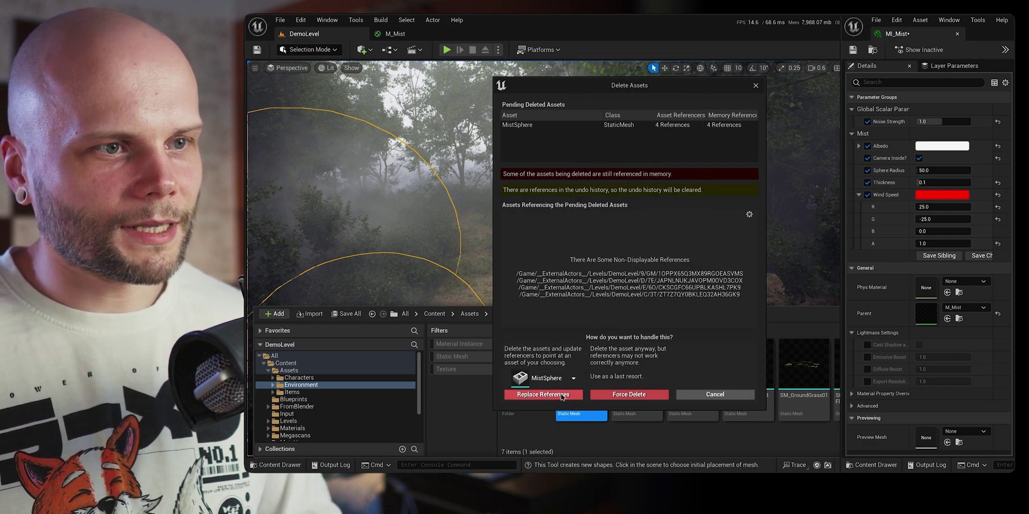
pyautogui.click(562, 396)
pyautogui.click(699, 274)
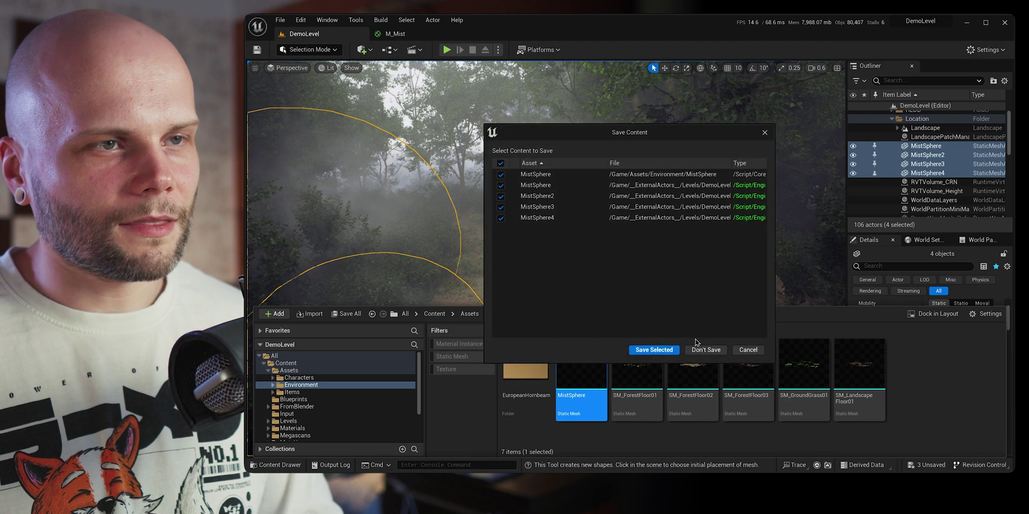
pyautogui.click(662, 351)
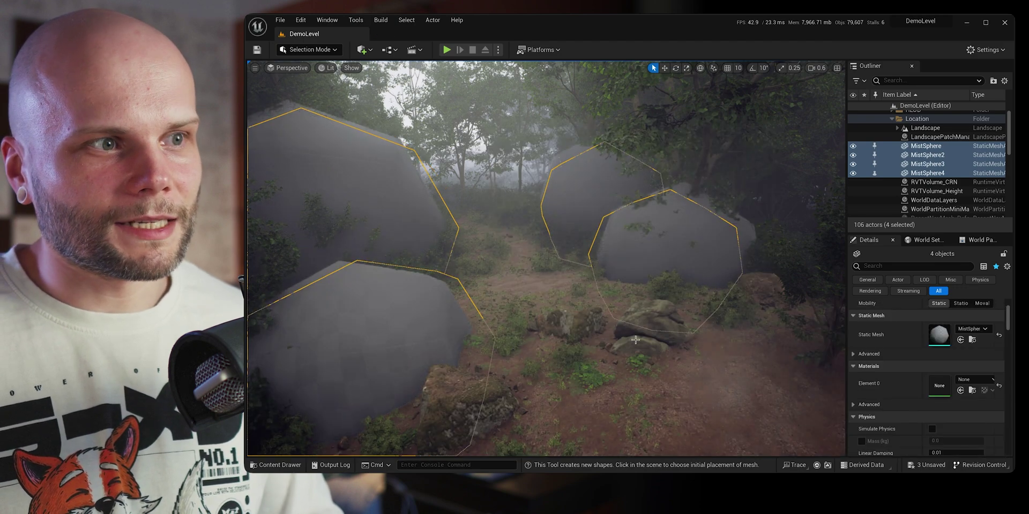
# Step: Open the MistSphere mesh in the Assets folder and assign MI_Mist to its Element 0 material slot
pyautogui.moveTo(608, 289); pyautogui.dragTo(627, 320, button='right')
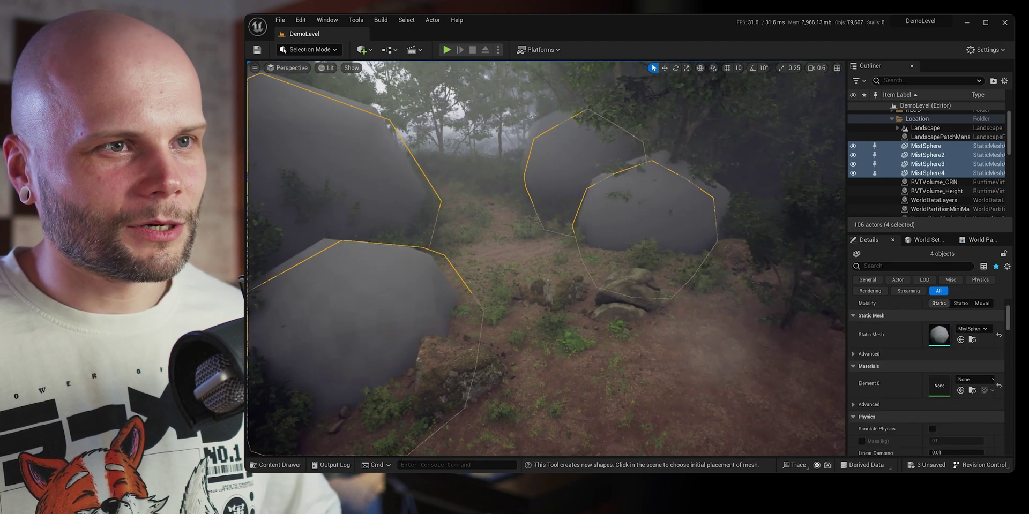
pyautogui.hotkey('ctrl', 'space')
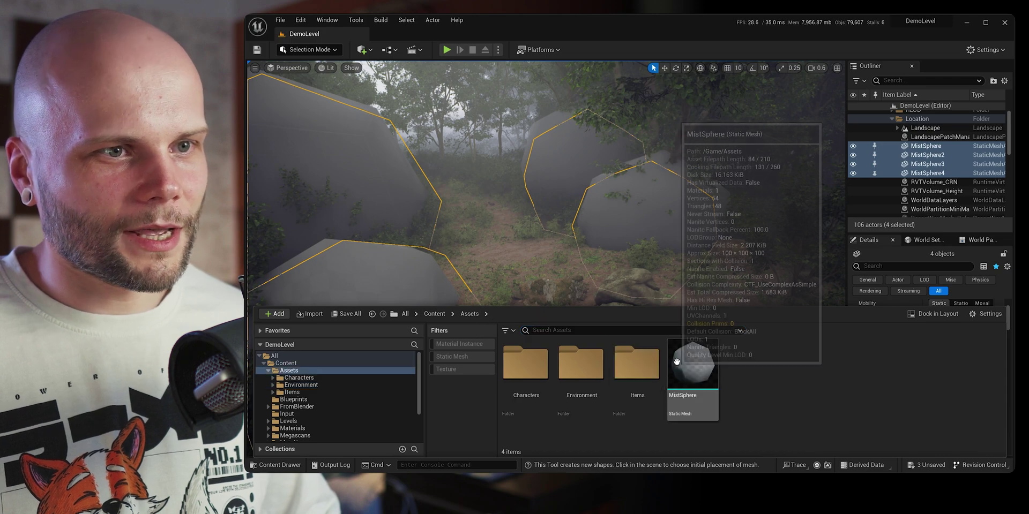
pyautogui.doubleClick(679, 367)
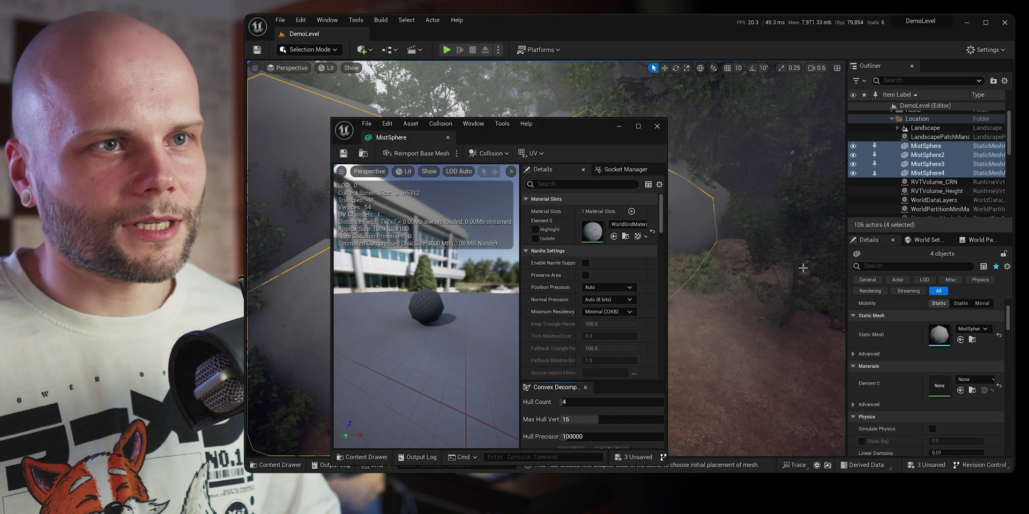
pyautogui.click(640, 227)
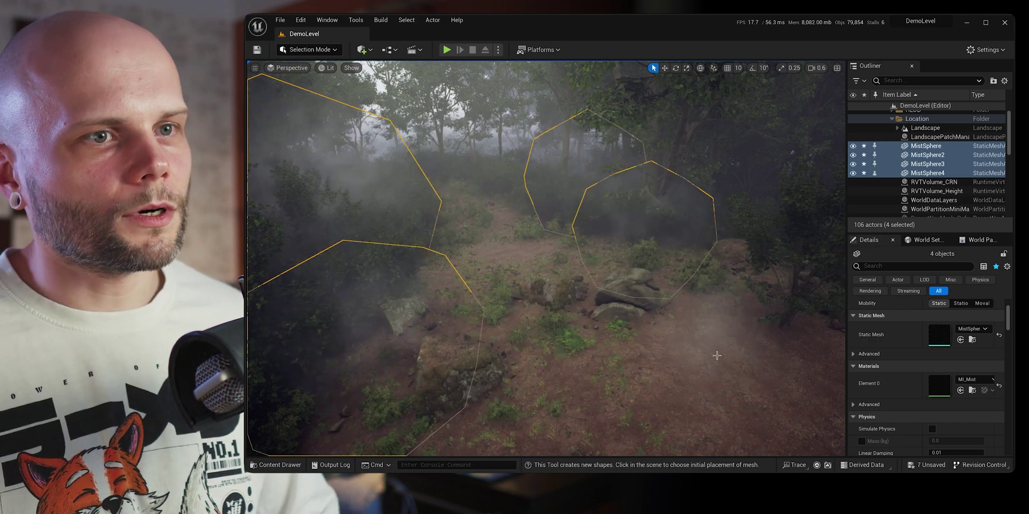
# Step: Delete the temporary test Sphere in front of the rocks, check the nearby MistSphere4 and clear the selection
pyautogui.click(723, 352)
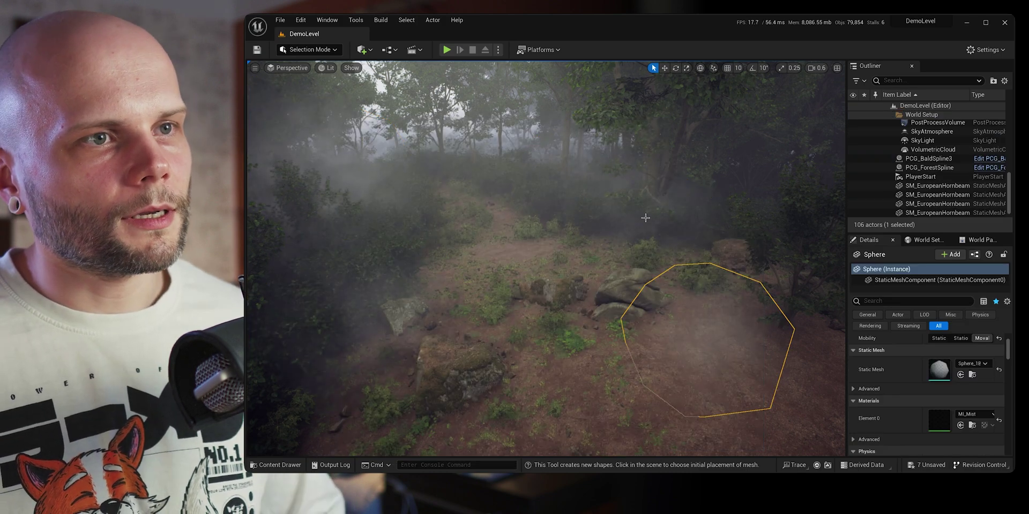
pyautogui.press('Delete')
pyautogui.click(641, 222)
pyautogui.moveTo(641, 222); pyautogui.dragTo(590, 242, button='right')
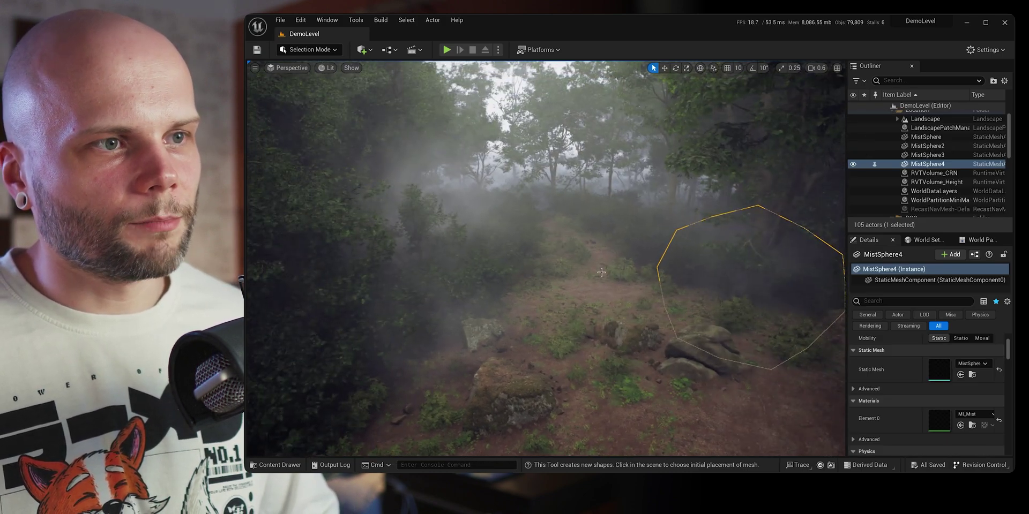
pyautogui.moveTo(601, 273)
pyautogui.mouseDown(button='right')
pyautogui.moveTo(638, 314)
pyautogui.moveTo(606, 277)
pyautogui.mouseUp(button='right')
pyautogui.press('Escape')
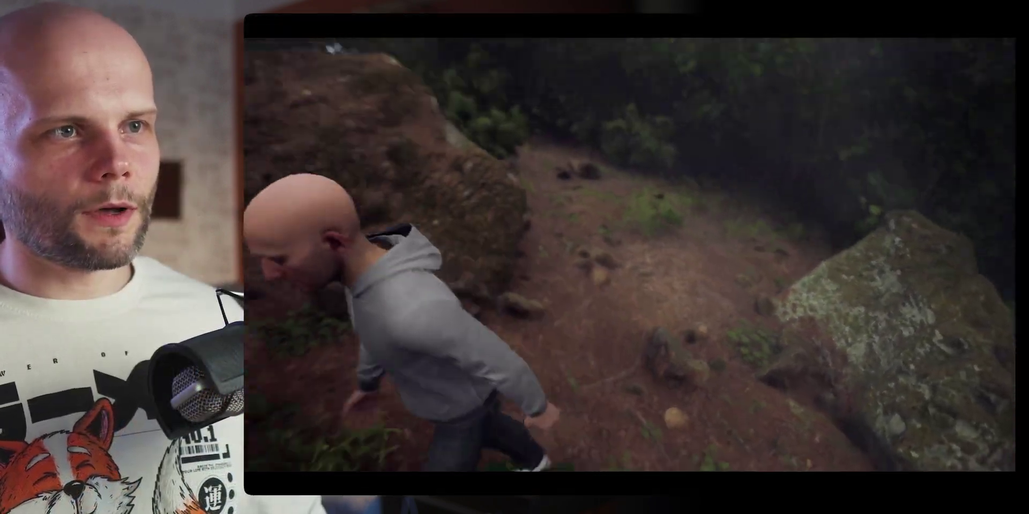